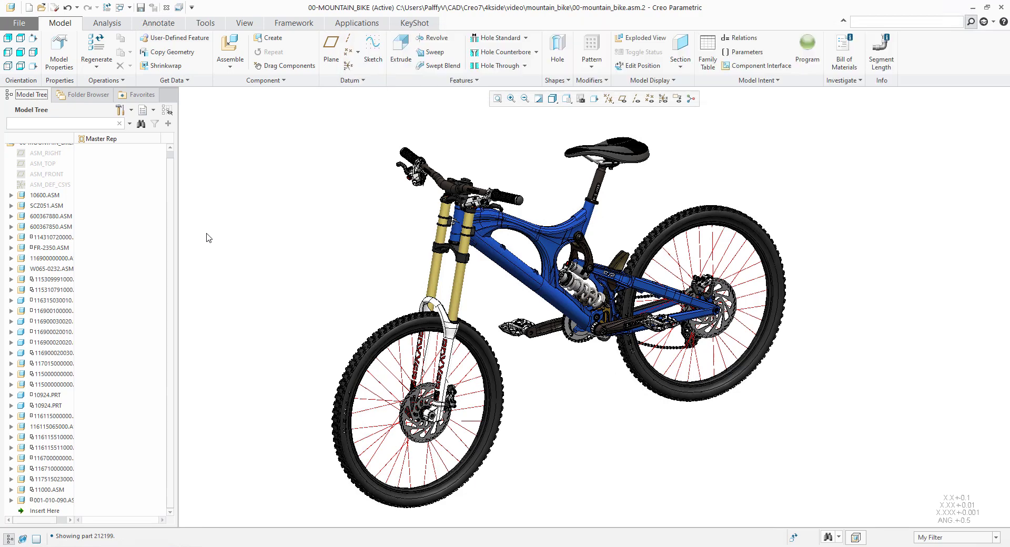
Open the frame subassembly 10600.ASM from the bike assembly in its own window
{"action": "left_click", "coordinate": [44, 195]}
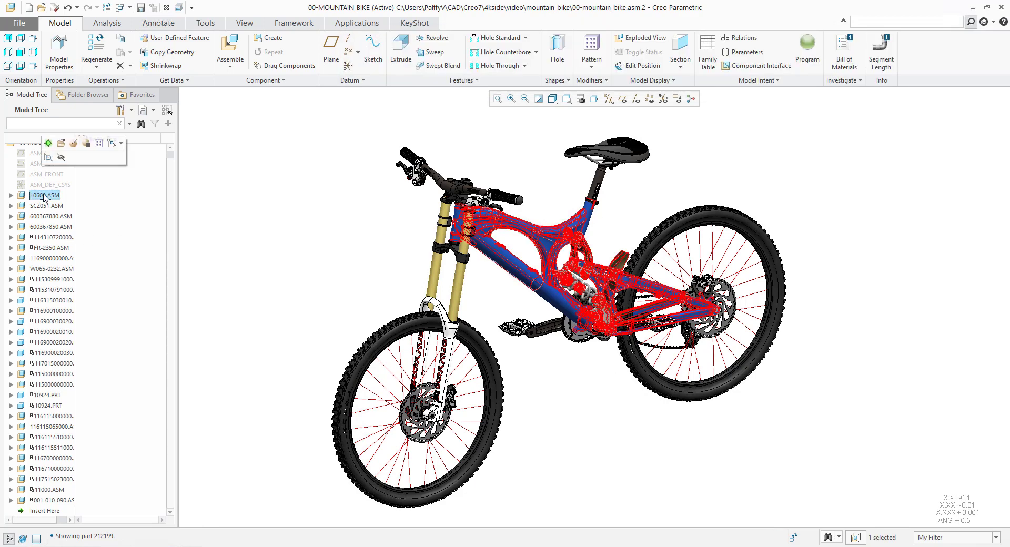
{"action": "left_click", "coordinate": [60, 153]}
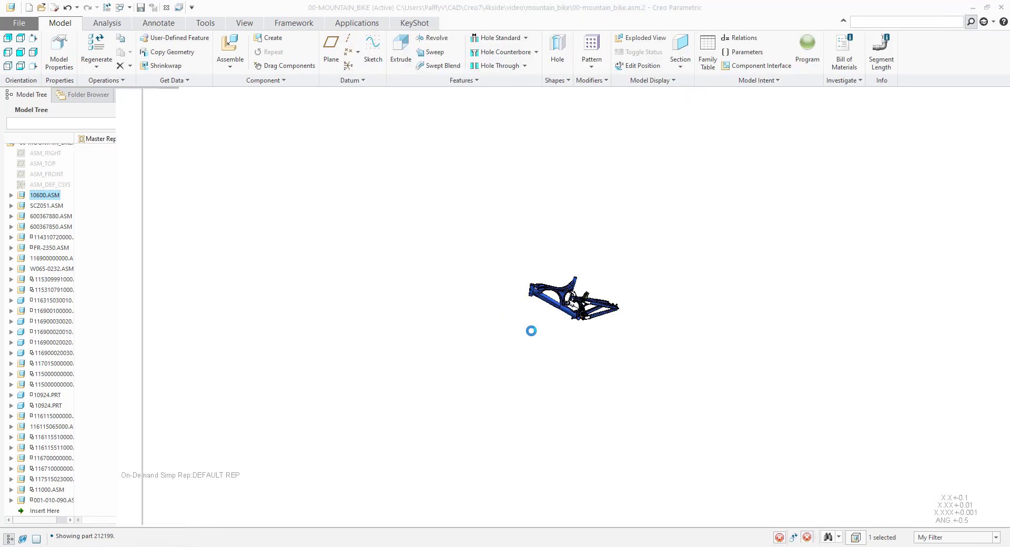
{"action": "scroll", "coordinate": [555, 307], "scroll_direction": "up", "scroll_amount": 5}
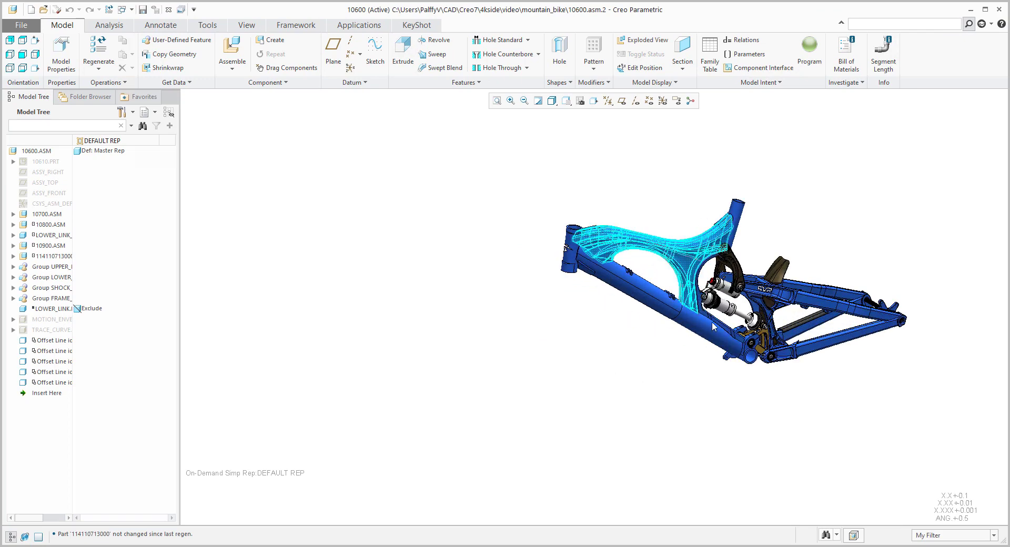
{"action": "middle_click_drag", "start_coordinate": [634, 345], "coordinate": [485, 351], "text": "shift"}
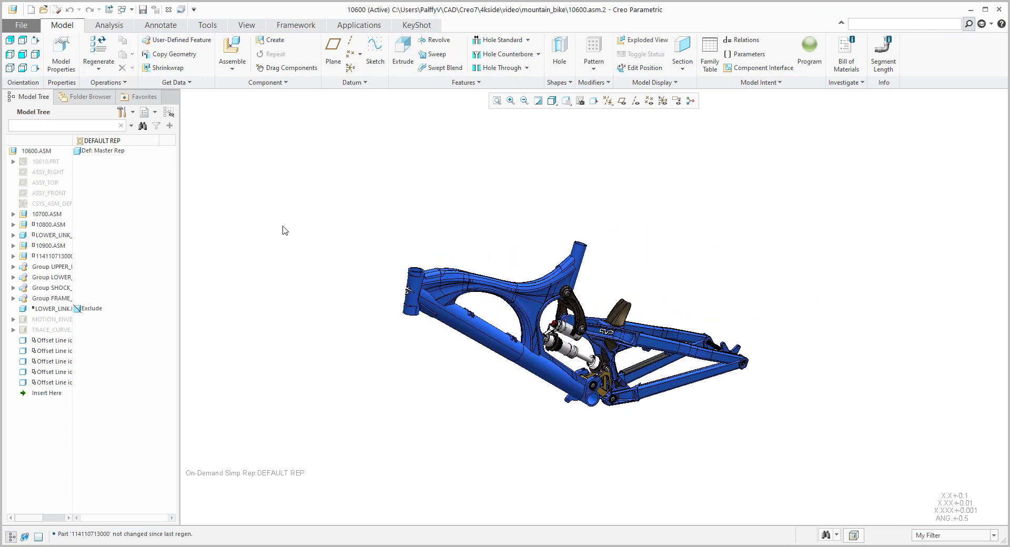
Display the layer tree and create a new layer named 3Dmodel-hidden
{"action": "left_click", "coordinate": [133, 114]}
{"action": "left_click", "coordinate": [147, 128]}
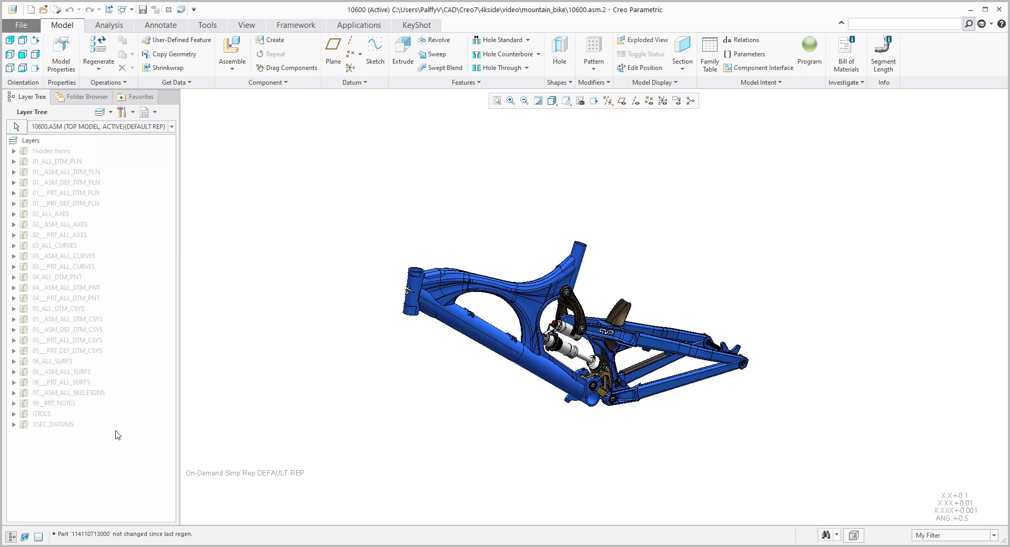
{"action": "right_click", "coordinate": [116, 458]}
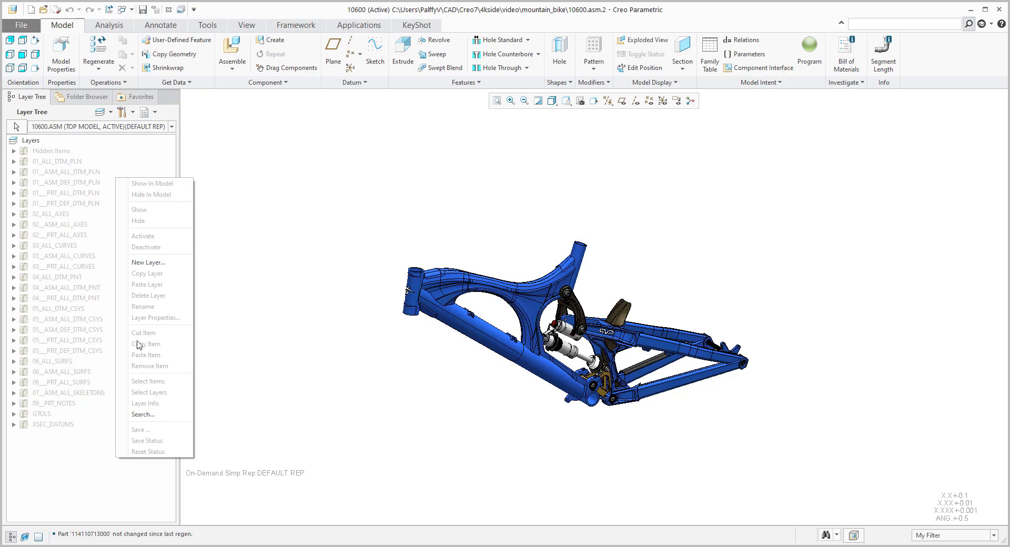
{"action": "left_click", "coordinate": [146, 263]}
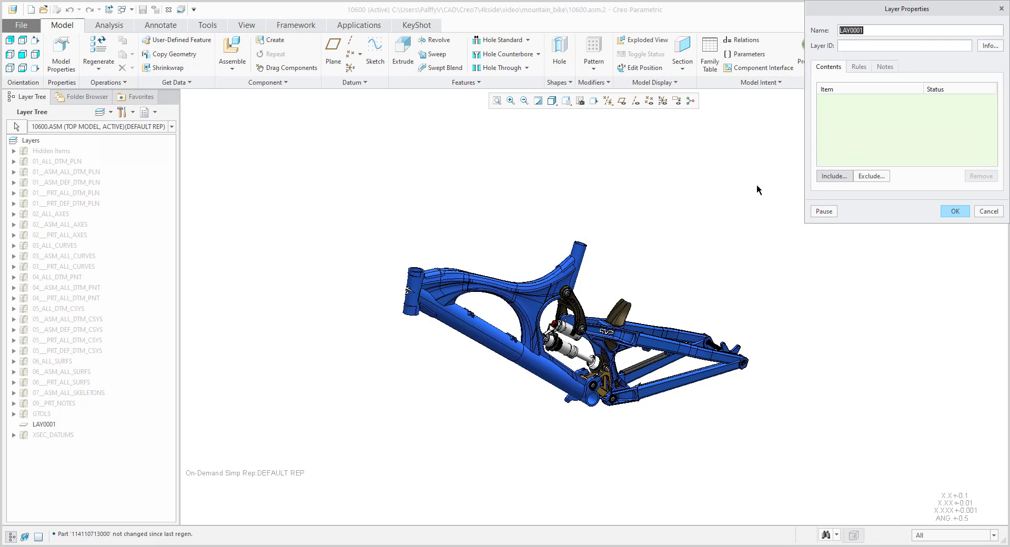
{"action": "type", "text": "3Dmodel-hidden"}
{"action": "key", "text": "Return"}
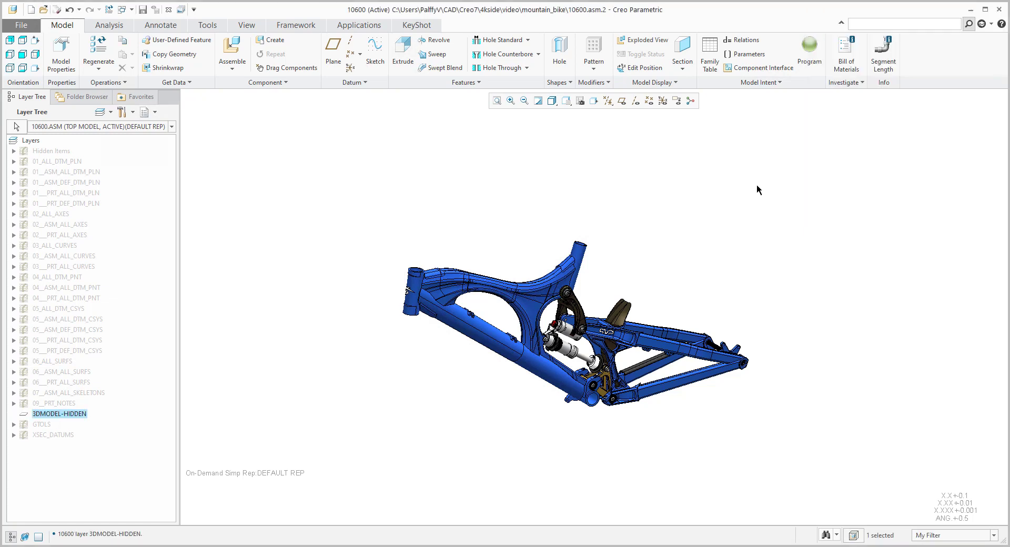
Add the curved upper frame part and the head tube as components to the 3DMODEL-HIDDEN layer
{"action": "right_click", "coordinate": [64, 418]}
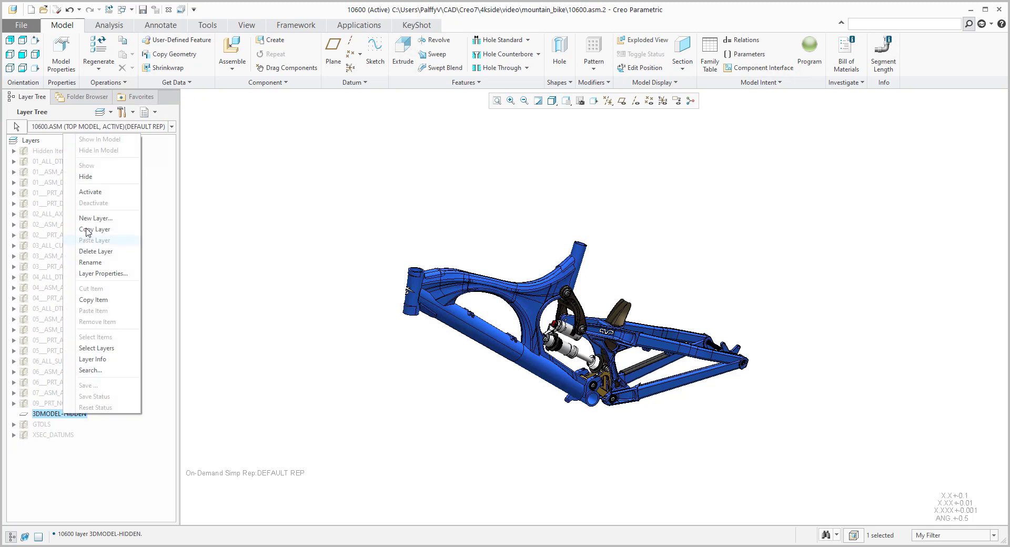
{"action": "left_click", "coordinate": [93, 274]}
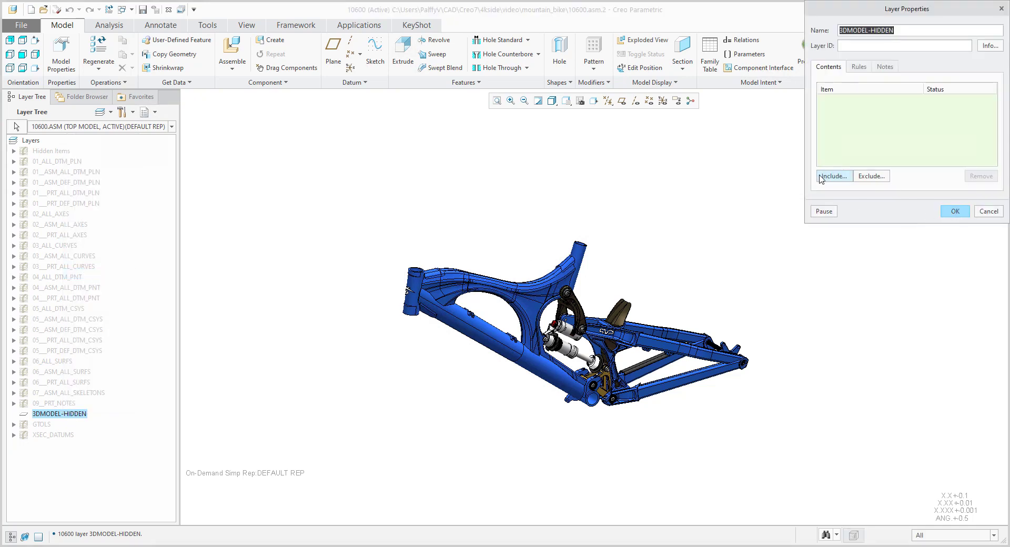
{"action": "left_click", "coordinate": [509, 296]}
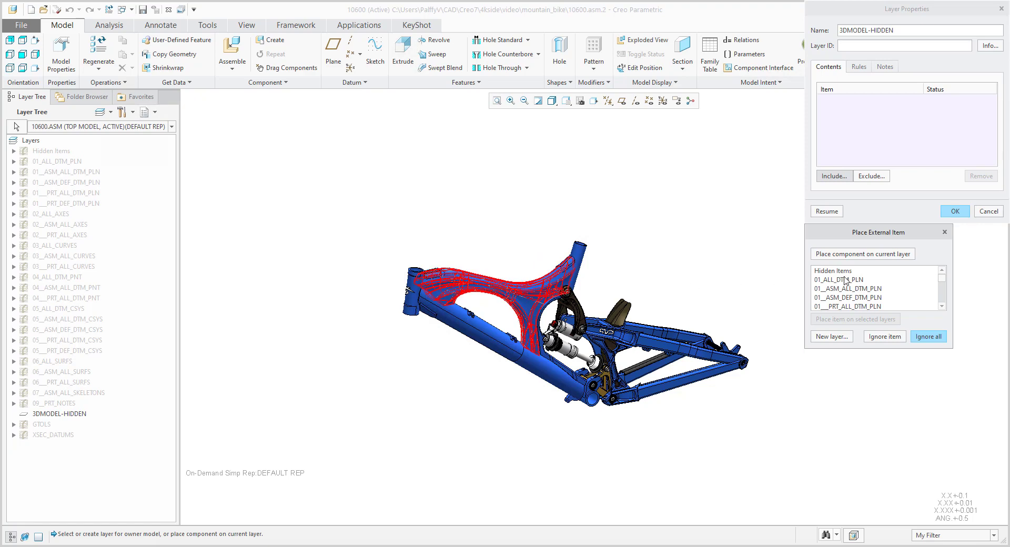
{"action": "left_click", "coordinate": [863, 254]}
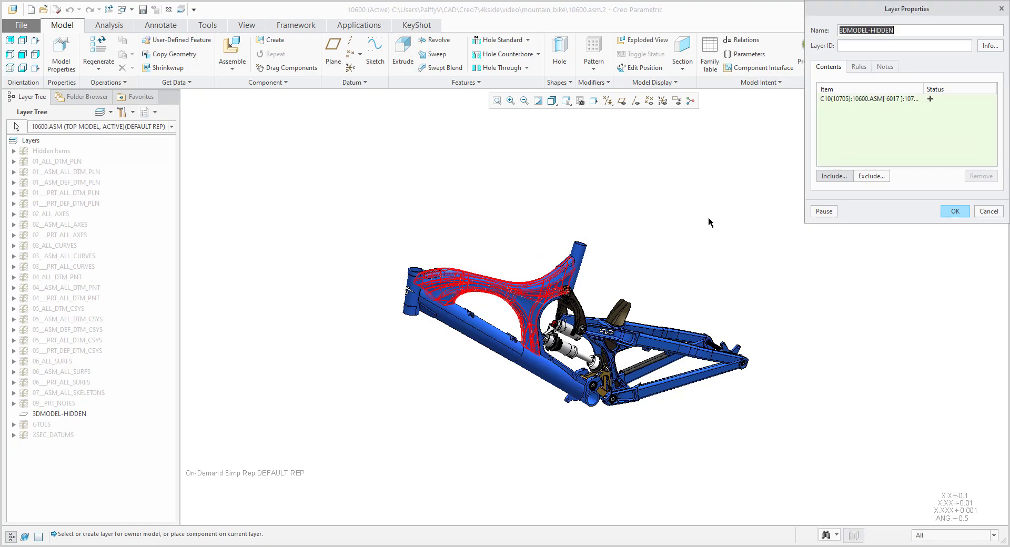
{"action": "left_click", "coordinate": [412, 283]}
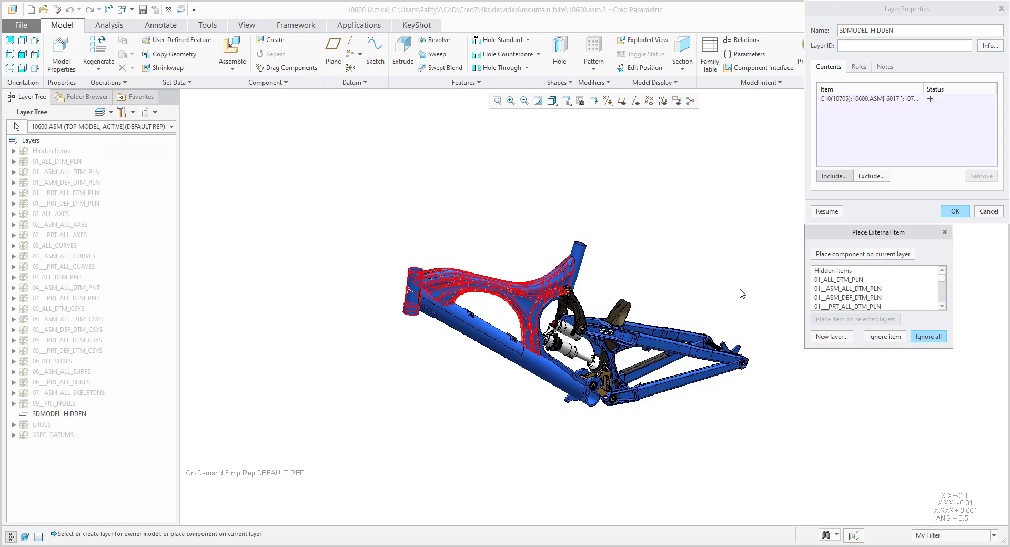
{"action": "left_click", "coordinate": [867, 255]}
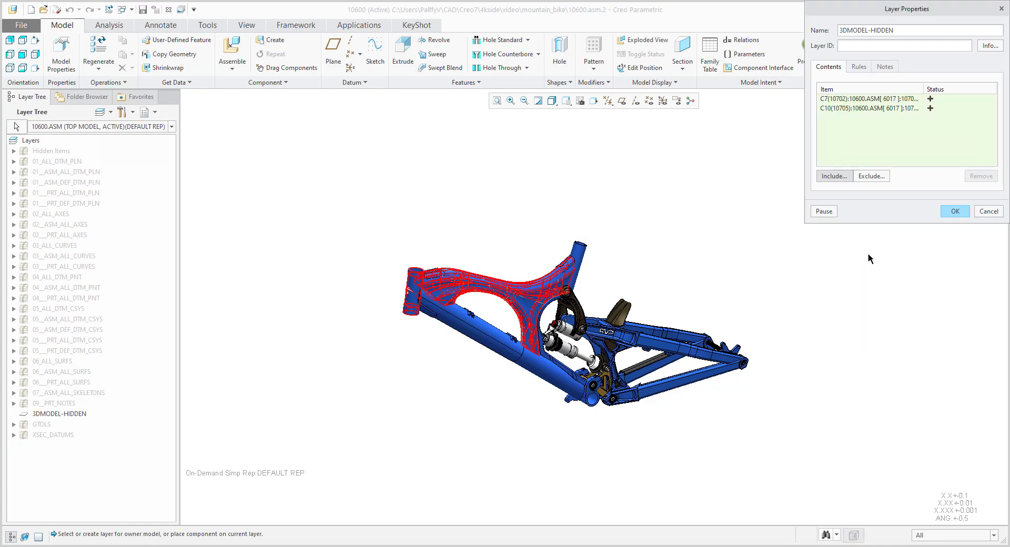
{"action": "left_click", "coordinate": [952, 210]}
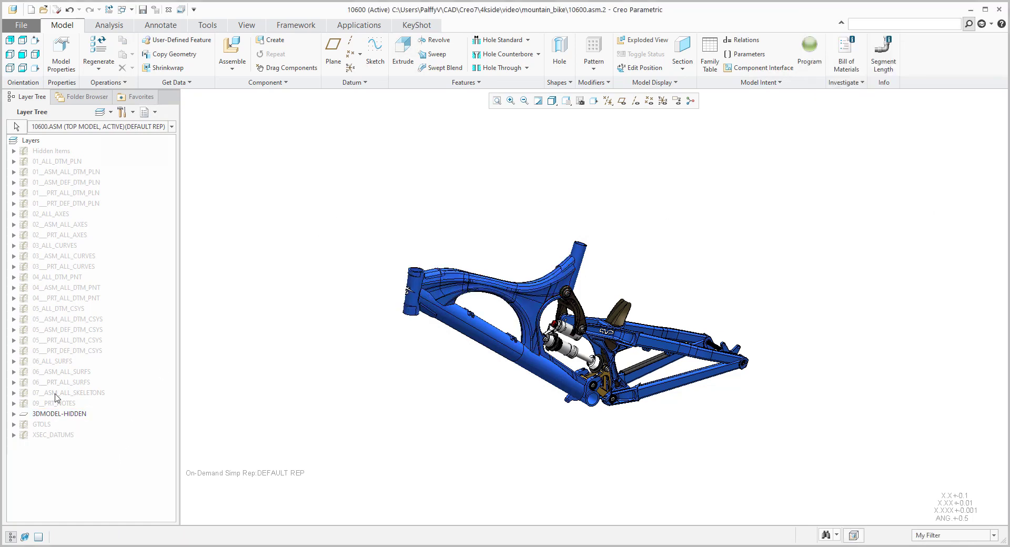
Hide the 3DMODEL-HIDDEN layer
{"action": "left_click", "coordinate": [68, 415]}
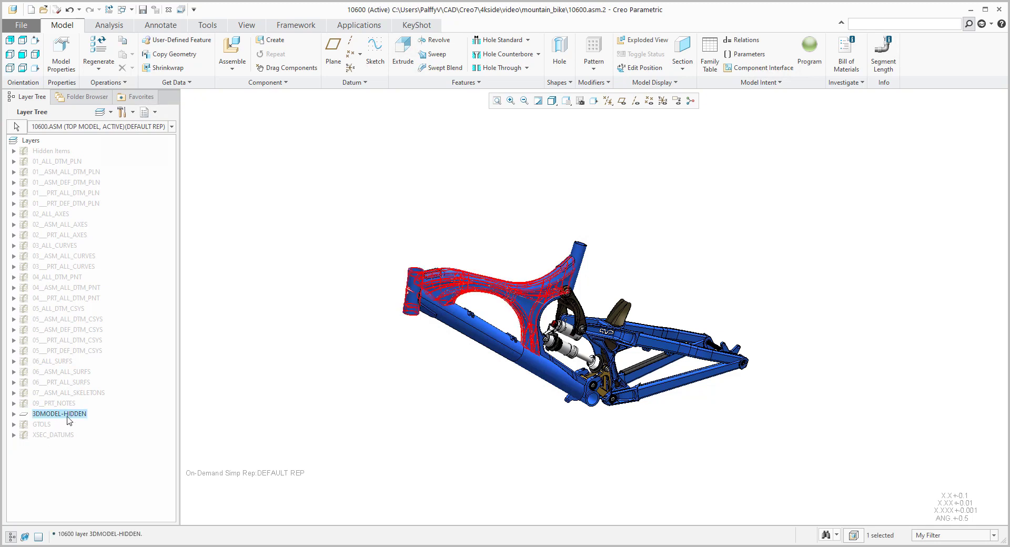
{"action": "right_click", "coordinate": [68, 414]}
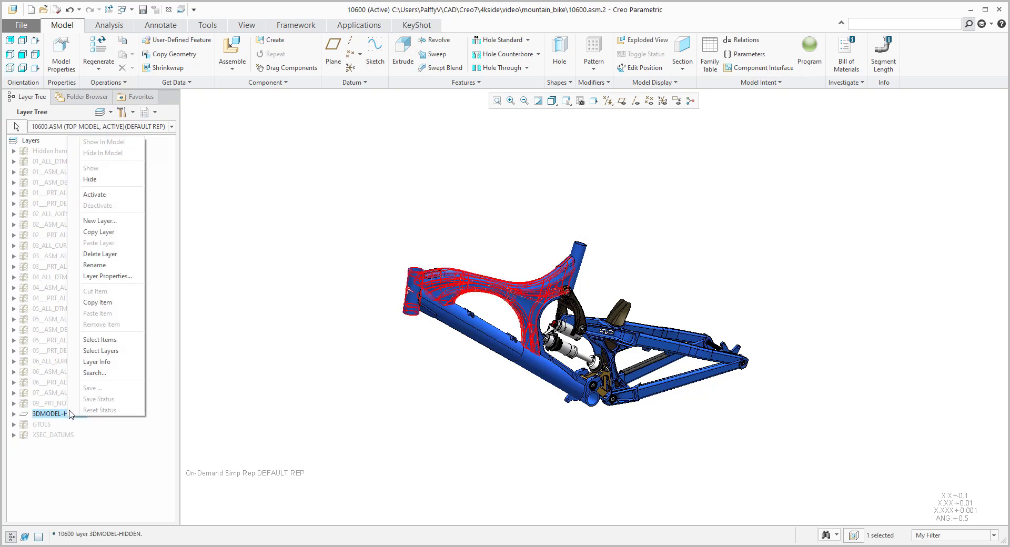
{"action": "left_click", "coordinate": [106, 179]}
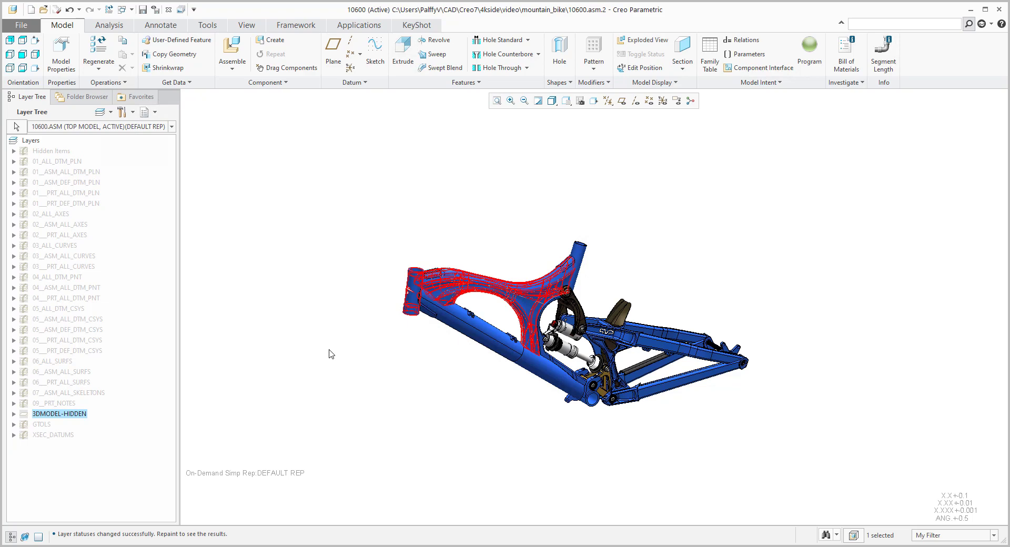
{"action": "left_click", "coordinate": [377, 372]}
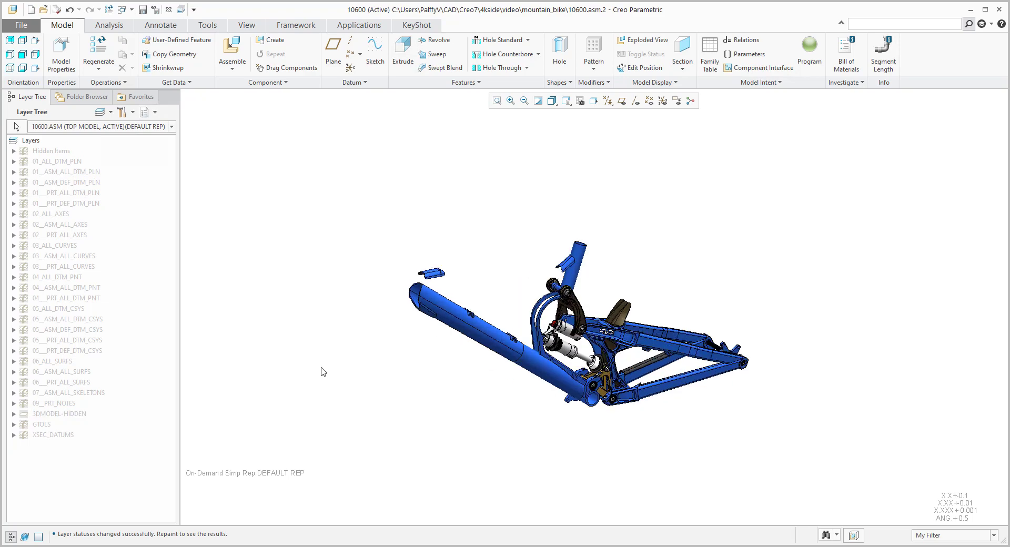
Show the 3DMODEL-HIDDEN layer again and return to the model tree
{"action": "left_click", "coordinate": [70, 414]}
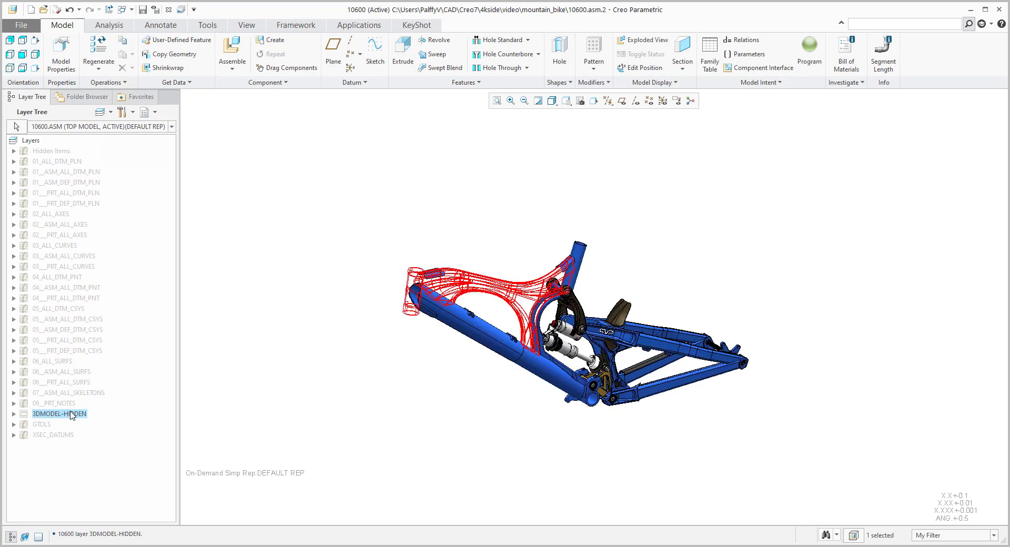
{"action": "right_click", "coordinate": [72, 415]}
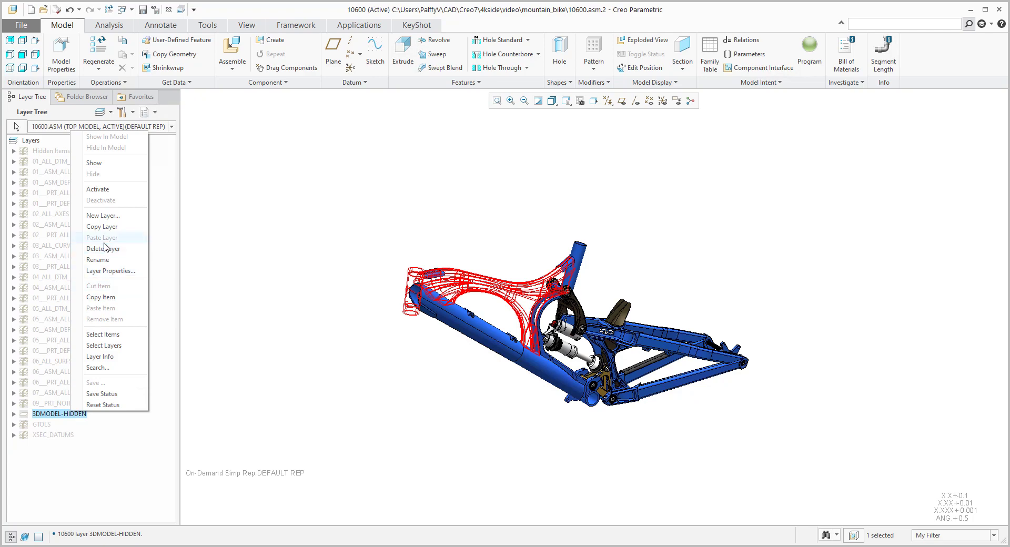
{"action": "left_click", "coordinate": [95, 163]}
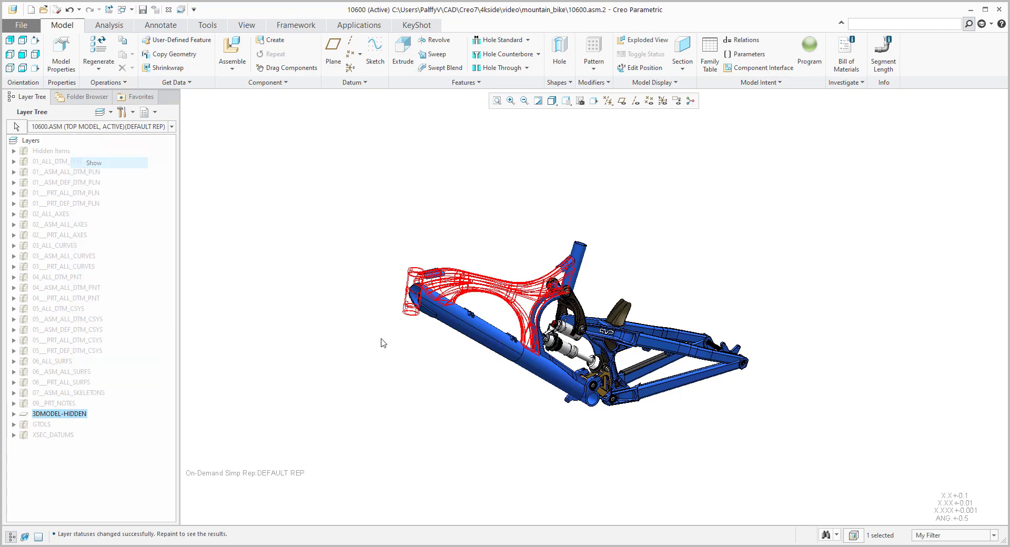
{"action": "left_click", "coordinate": [412, 372]}
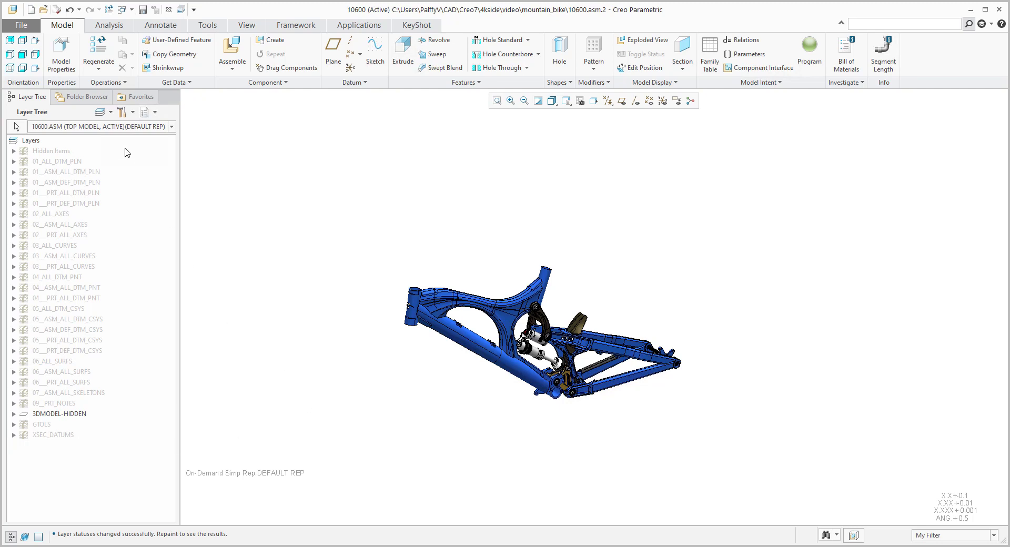
{"action": "left_click", "coordinate": [144, 114]}
{"action": "left_click", "coordinate": [158, 127]}
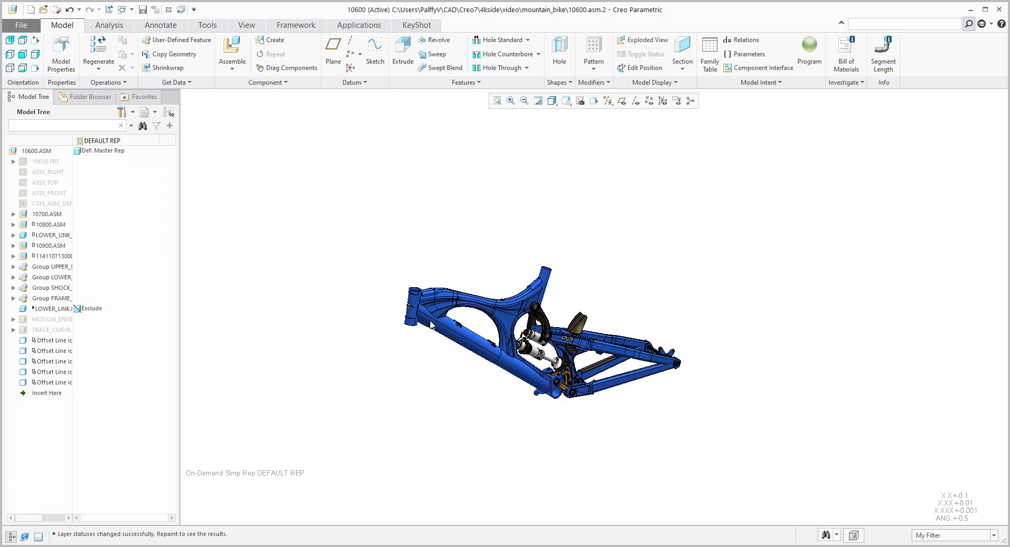
Try hiding the curved upper frame part and the head tube directly in the model
{"action": "left_click", "coordinate": [442, 306]}
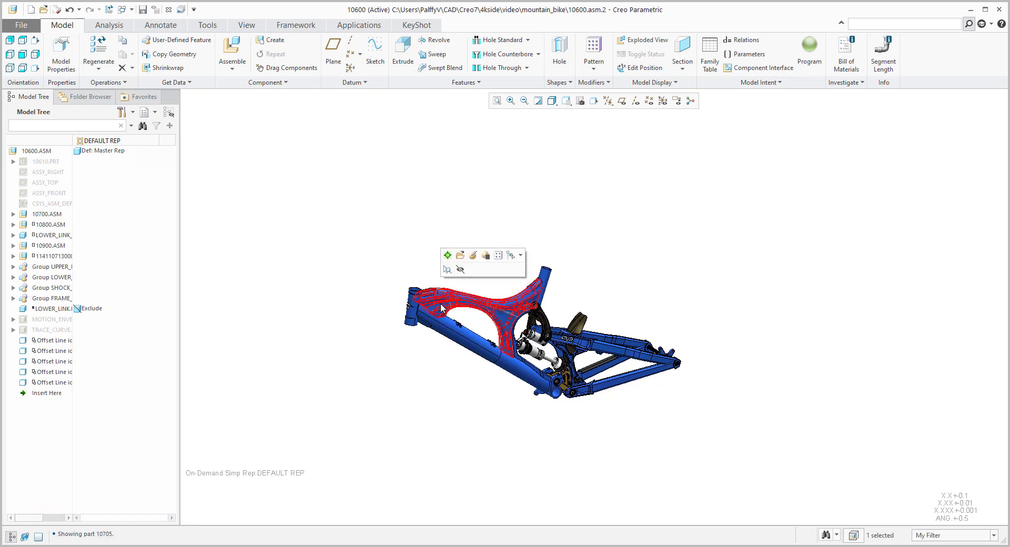
{"action": "left_click", "coordinate": [461, 270]}
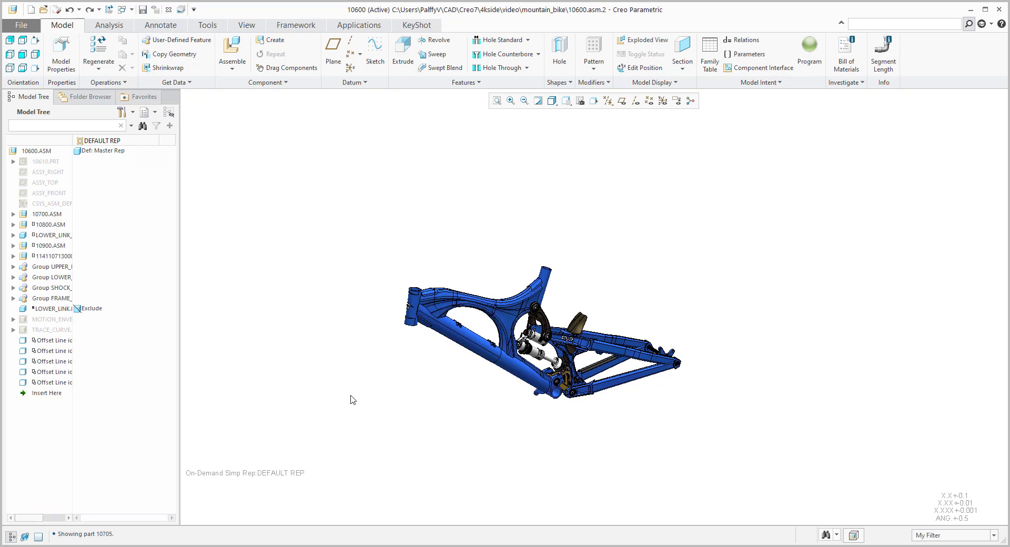
{"action": "left_click", "coordinate": [417, 298]}
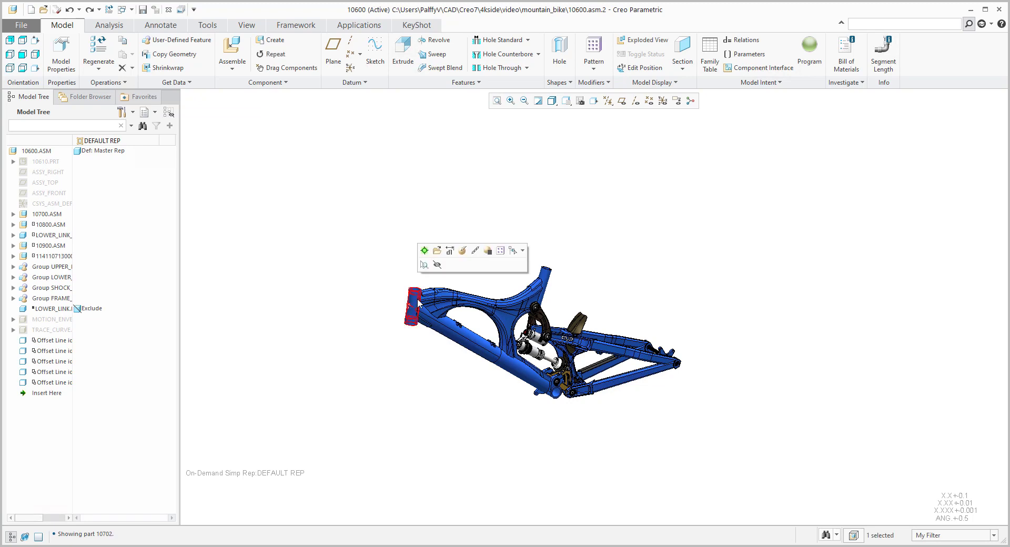
{"action": "left_click", "coordinate": [437, 265]}
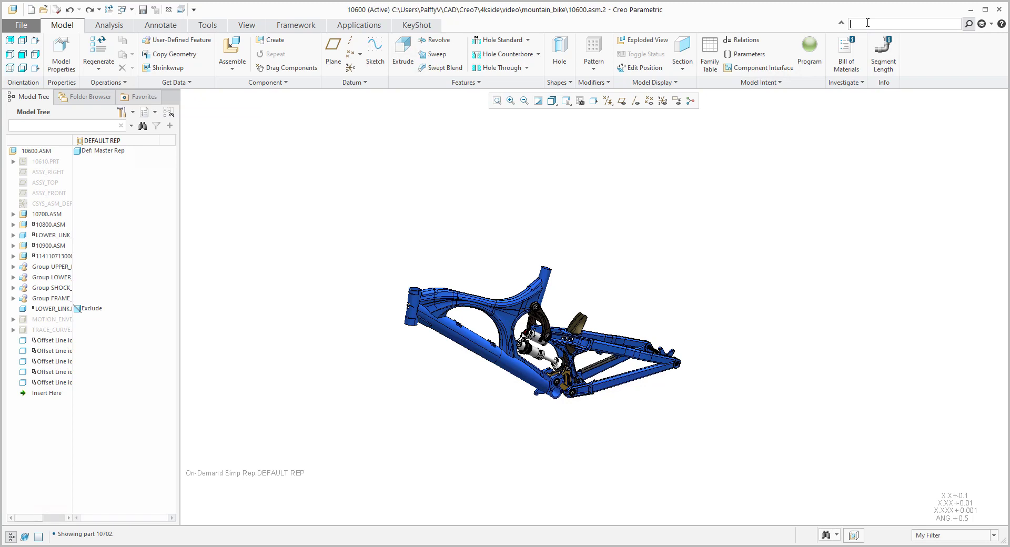
Search the commands for "hi", look through the hide-related entries and clear the search
{"action": "type", "text": "hi"}
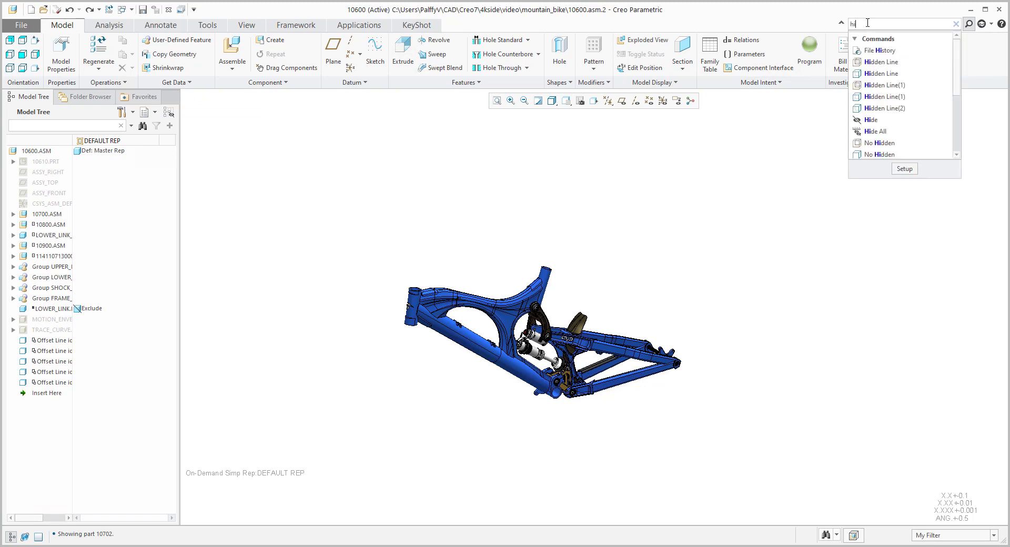
{"action": "scroll", "coordinate": [881, 128], "scroll_direction": "down", "scroll_amount": 4}
{"action": "scroll", "coordinate": [882, 128], "scroll_direction": "up", "scroll_amount": 4}
{"action": "left_click", "coordinate": [955, 24]}
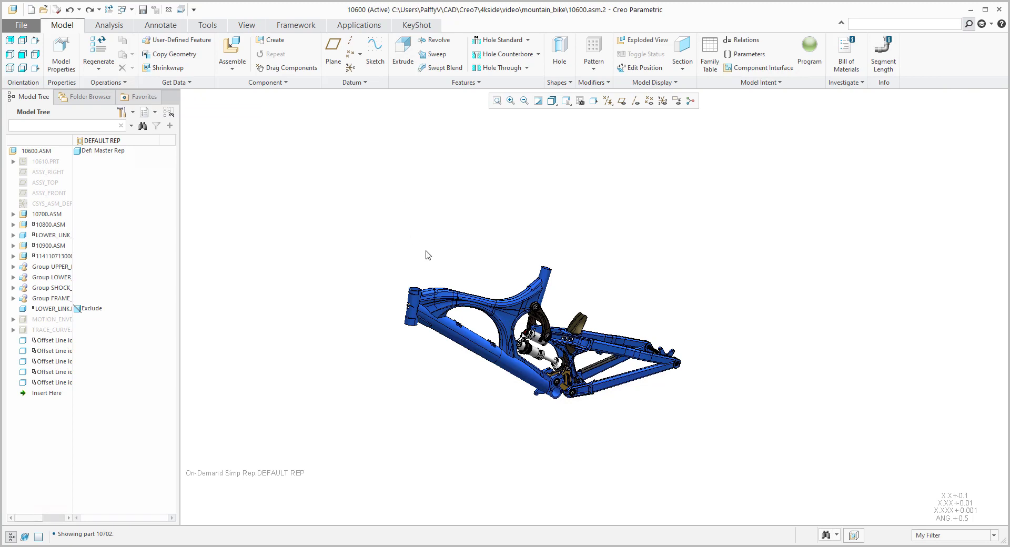
Create a new drawing file named frame01 without the default template
{"action": "middle_click_drag", "start_coordinate": [428, 251], "coordinate": [423, 249]}
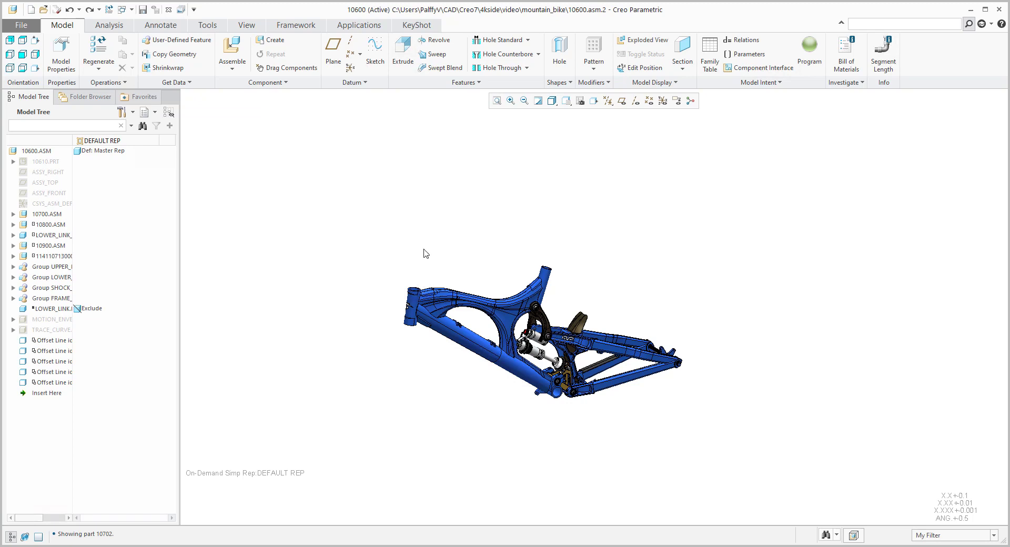
{"action": "key", "text": "ctrl+n"}
{"action": "left_click", "coordinate": [427, 270]}
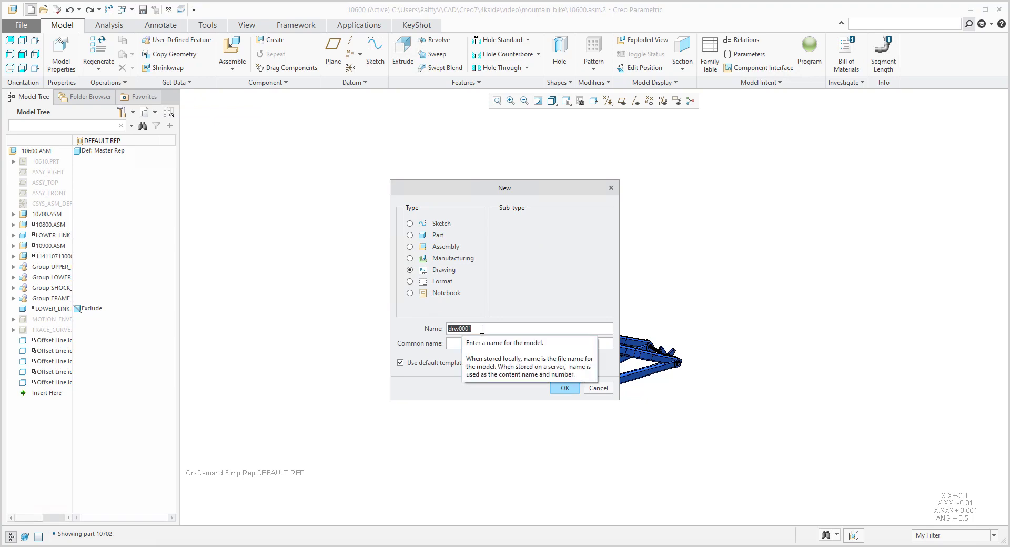
{"action": "type", "text": "frame01"}
{"action": "left_click", "coordinate": [413, 364]}
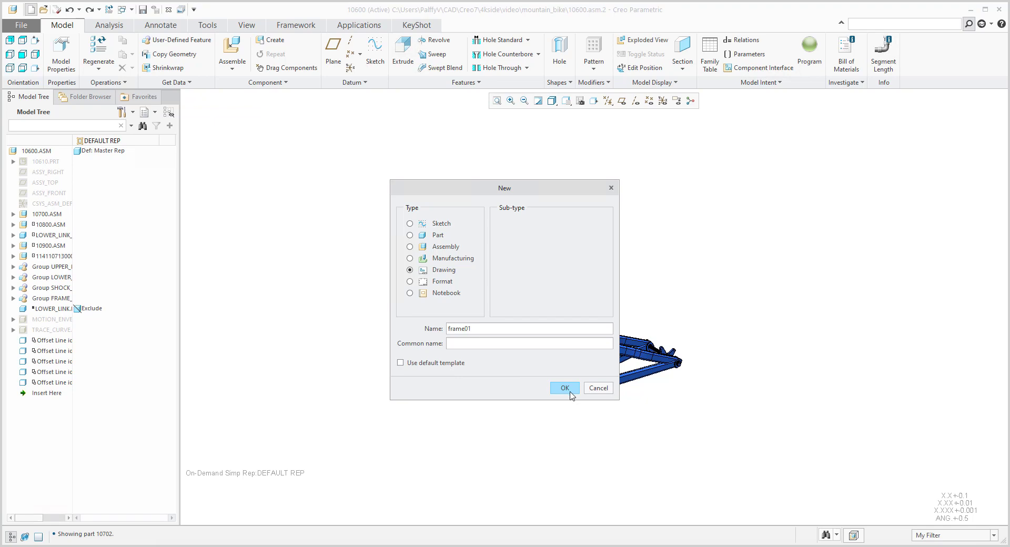
{"action": "left_click", "coordinate": [561, 387]}
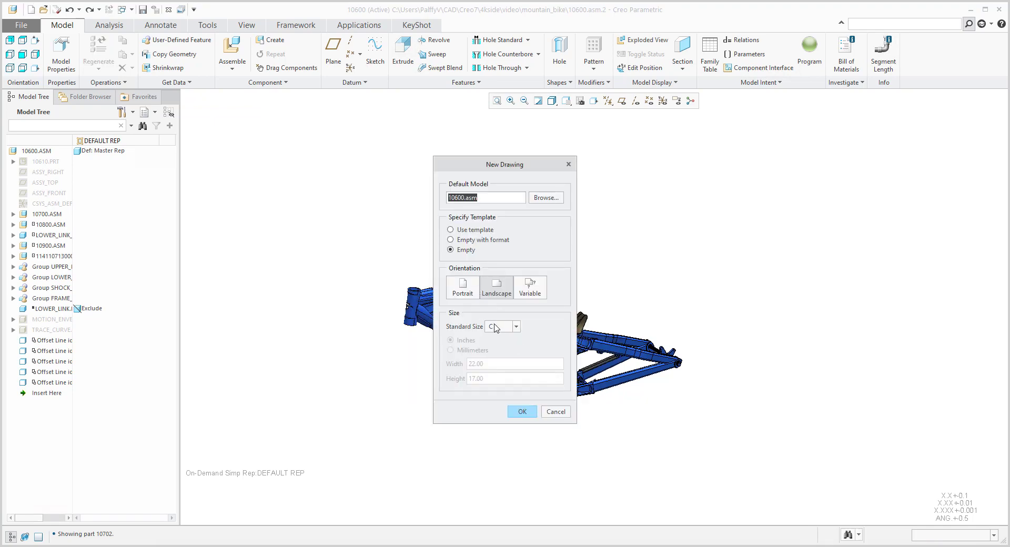
Set the new drawing's sheet size to A2 landscape and open the assembly in its Master Rep
{"action": "left_click", "coordinate": [494, 326]}
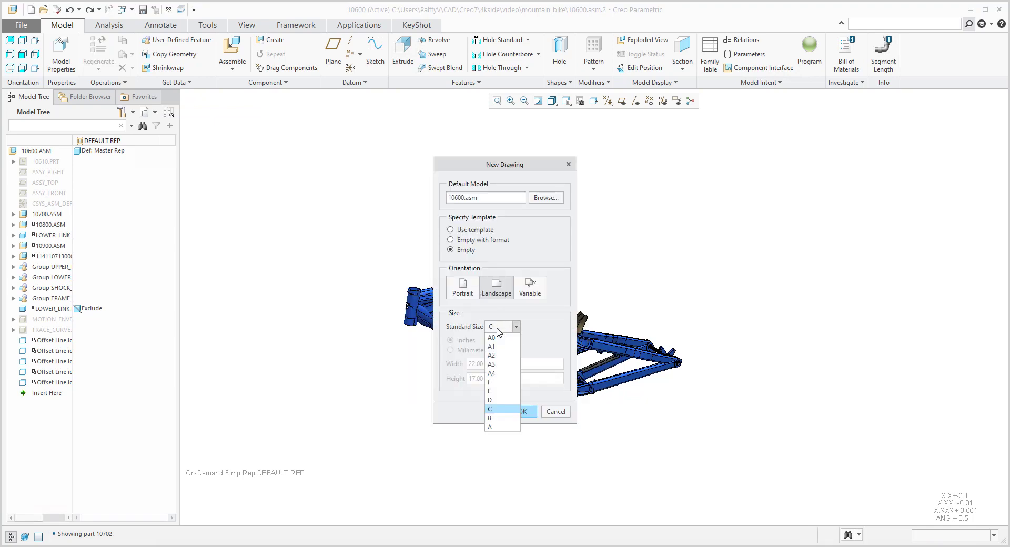
{"action": "left_click", "coordinate": [496, 364]}
{"action": "left_click", "coordinate": [524, 411]}
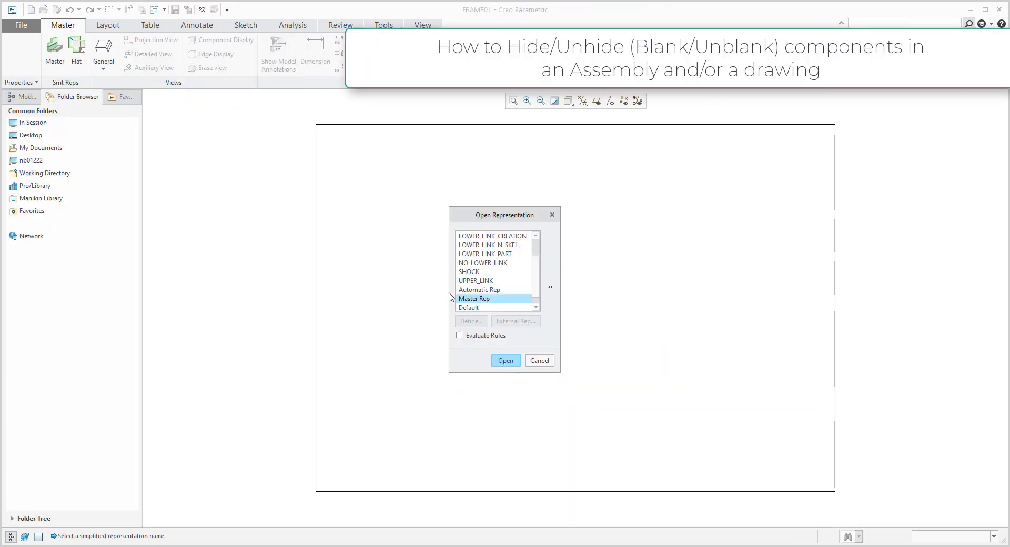
{"action": "left_click", "coordinate": [506, 361]}
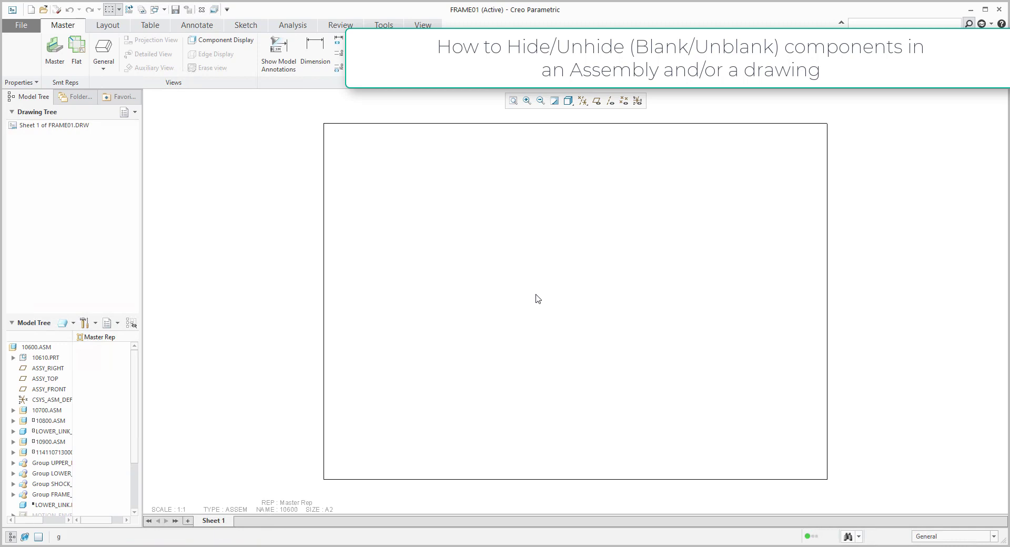
Place a general view of the assembly on the sheet using the DETAIL1 model orientation
{"action": "left_click", "coordinate": [560, 351]}
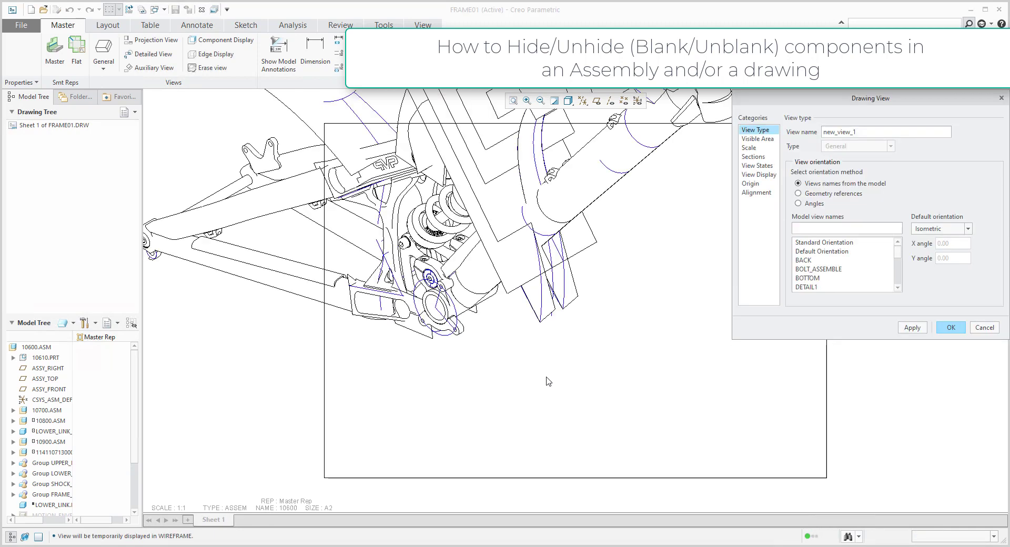
{"action": "scroll", "coordinate": [548, 381], "scroll_direction": "up", "scroll_amount": 6}
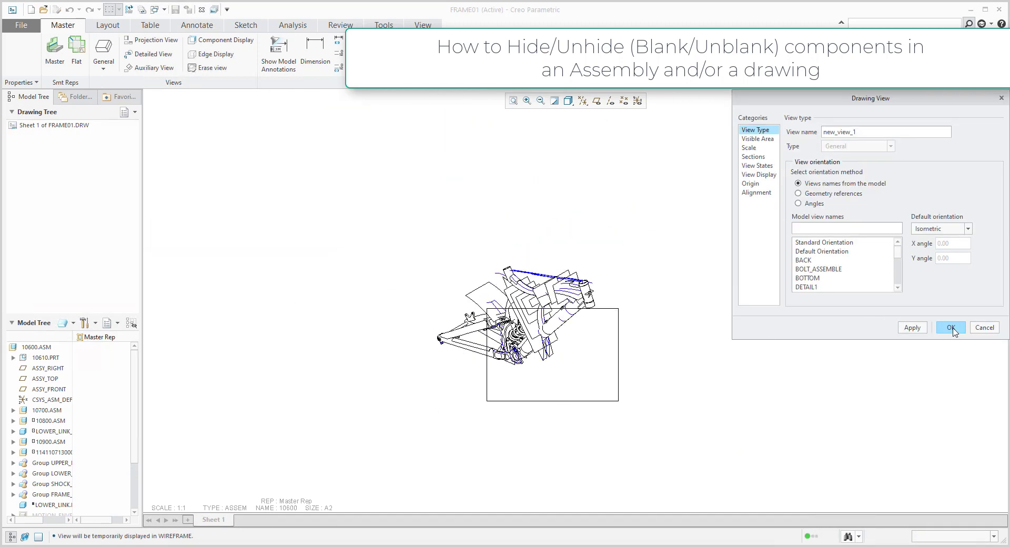
{"action": "left_click", "coordinate": [810, 287]}
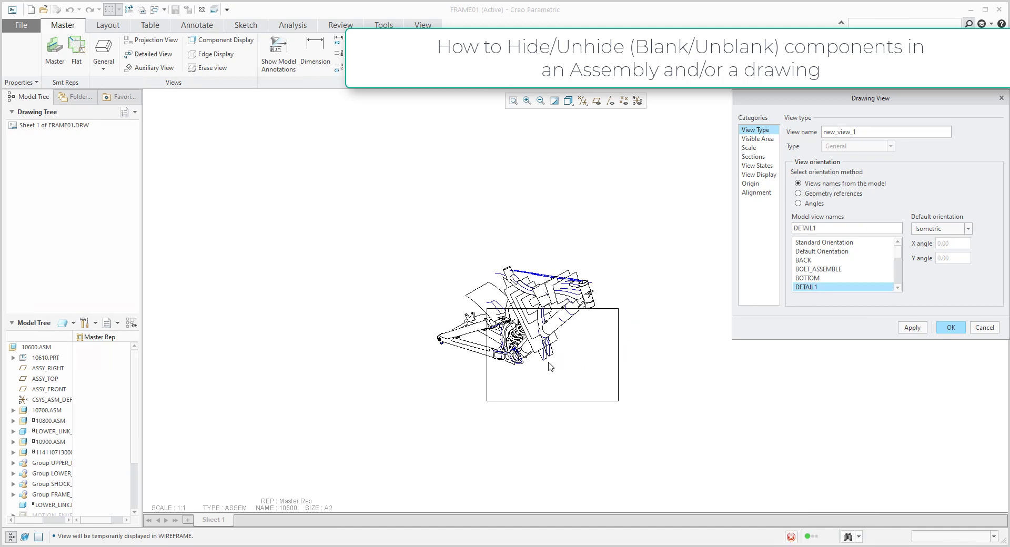
{"action": "left_click", "coordinate": [950, 329]}
{"action": "left_click", "coordinate": [632, 416]}
Set the sheet scale to 0.2
{"action": "double_click", "coordinate": [203, 503]}
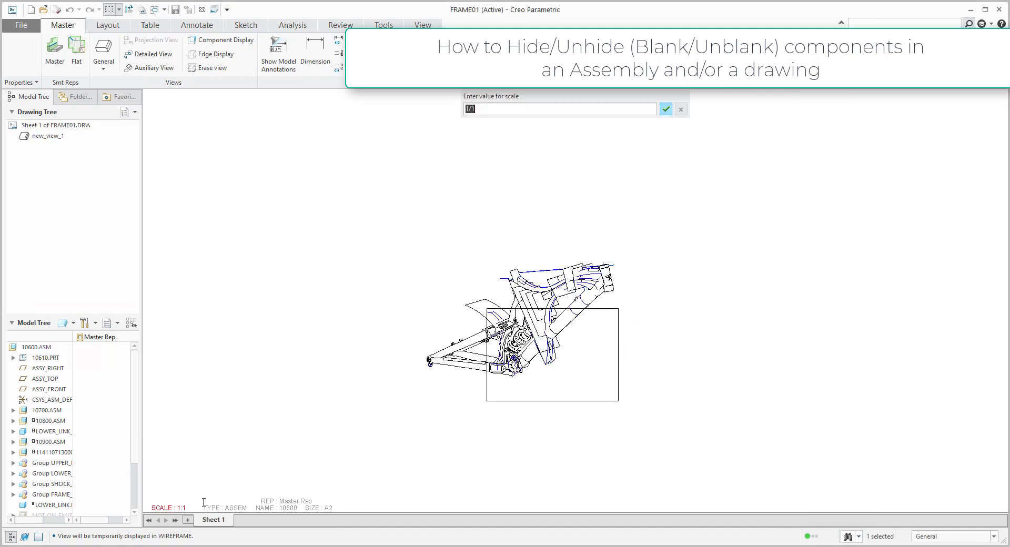
{"action": "type", "text": "0."}
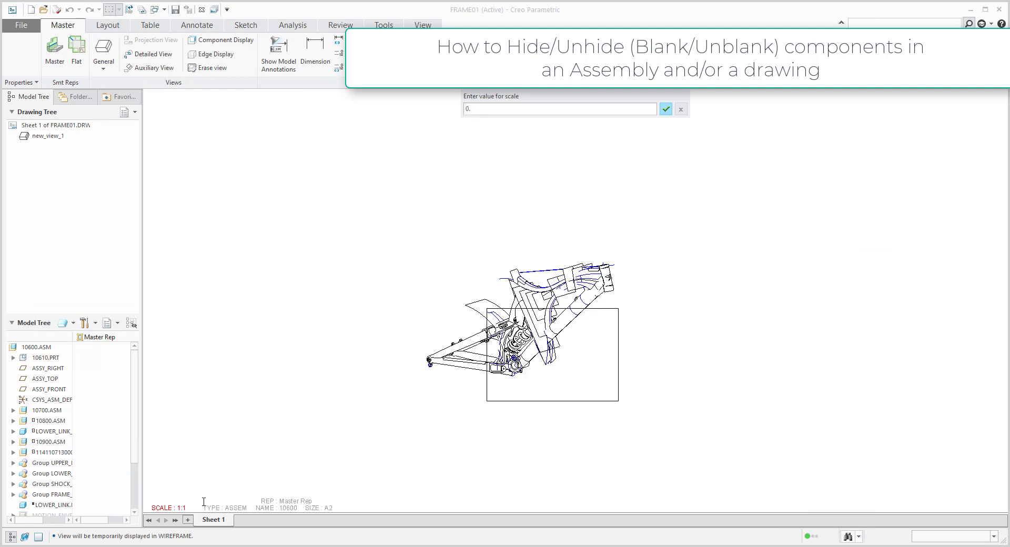
{"action": "type", "text": "2"}
{"action": "key", "text": "Return"}
{"action": "scroll", "coordinate": [537, 352], "scroll_direction": "down", "scroll_amount": 6}
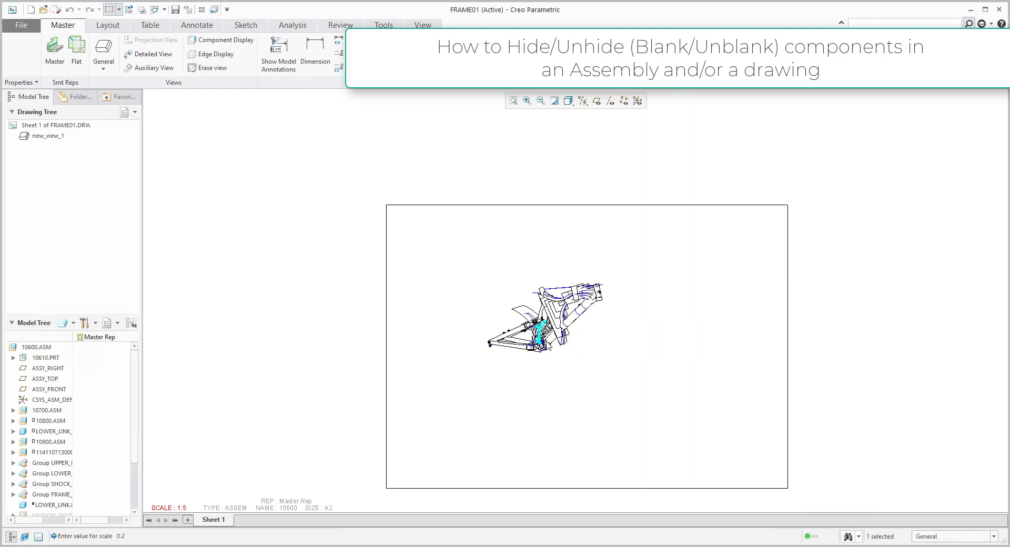
{"action": "scroll", "coordinate": [583, 319], "scroll_direction": "up", "scroll_amount": 1}
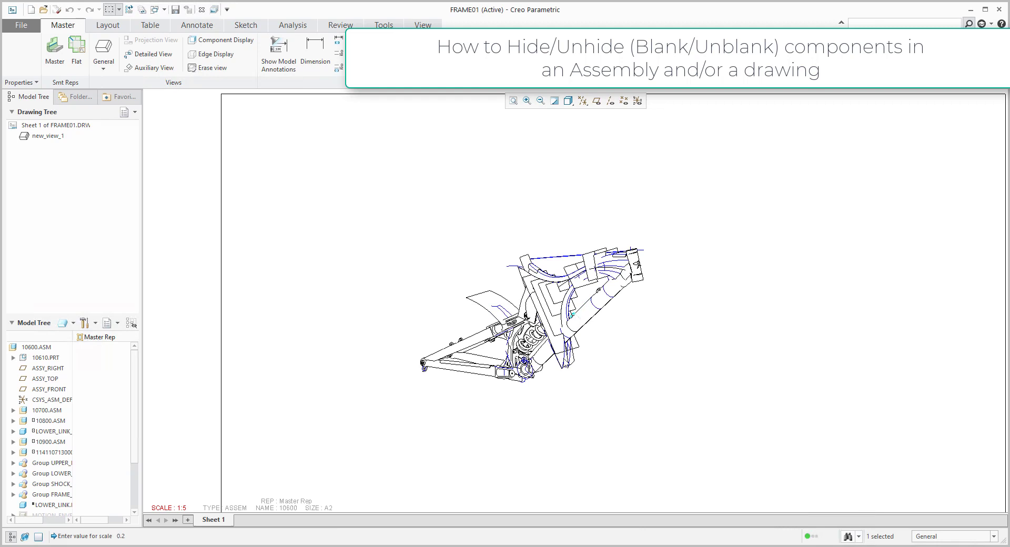
{"action": "left_click", "coordinate": [322, 289]}
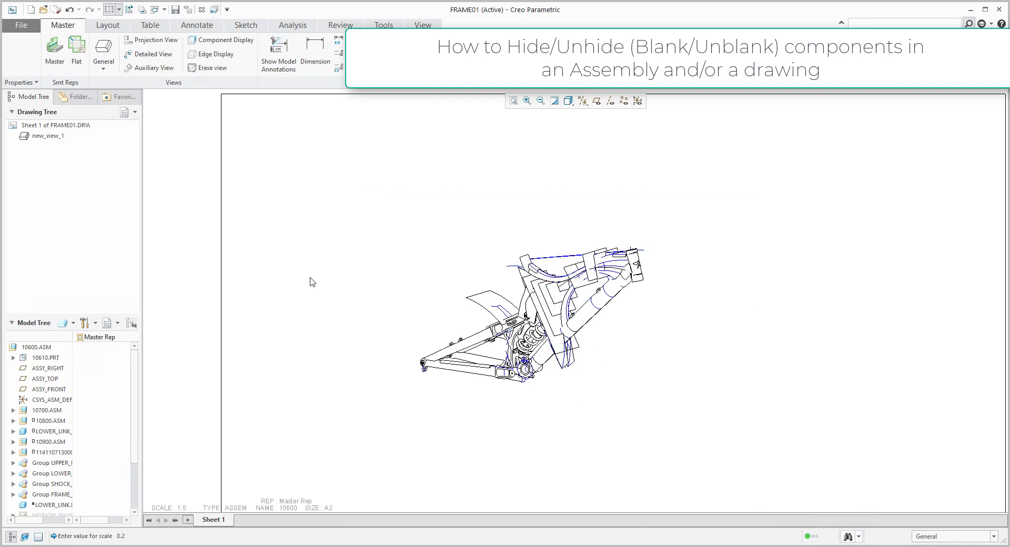
Move the frame view to the upper-left area of the drawing sheet
{"action": "scroll", "coordinate": [293, 278], "scroll_direction": "up", "scroll_amount": 2}
{"action": "left_click", "coordinate": [467, 322]}
{"action": "left_click", "coordinate": [476, 330]}
{"action": "left_click_drag", "start_coordinate": [475, 330], "coordinate": [418, 297]}
Place a second general view beside the first in the default orientation, displayed as Shading With Edges
{"action": "left_click", "coordinate": [573, 334]}
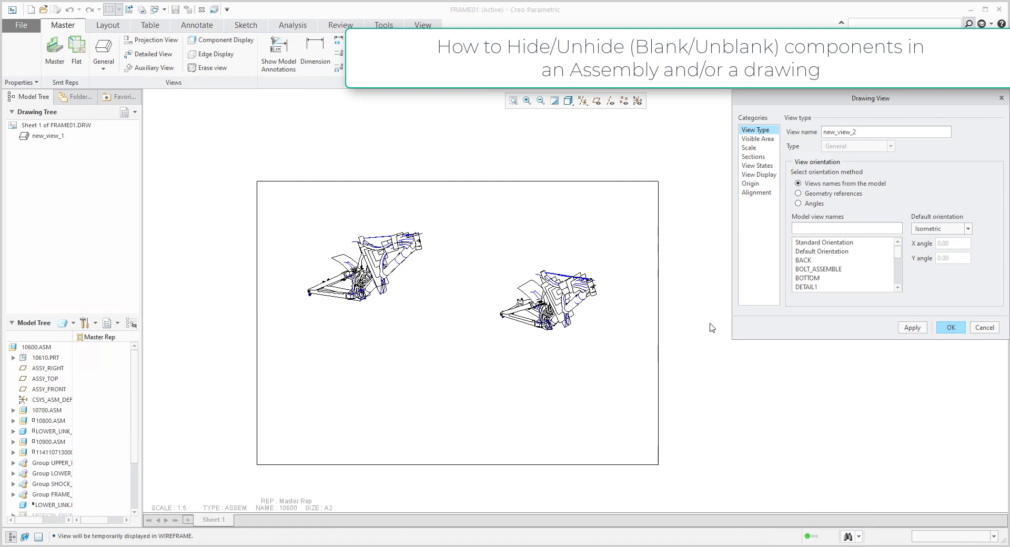
{"action": "left_click", "coordinate": [765, 175]}
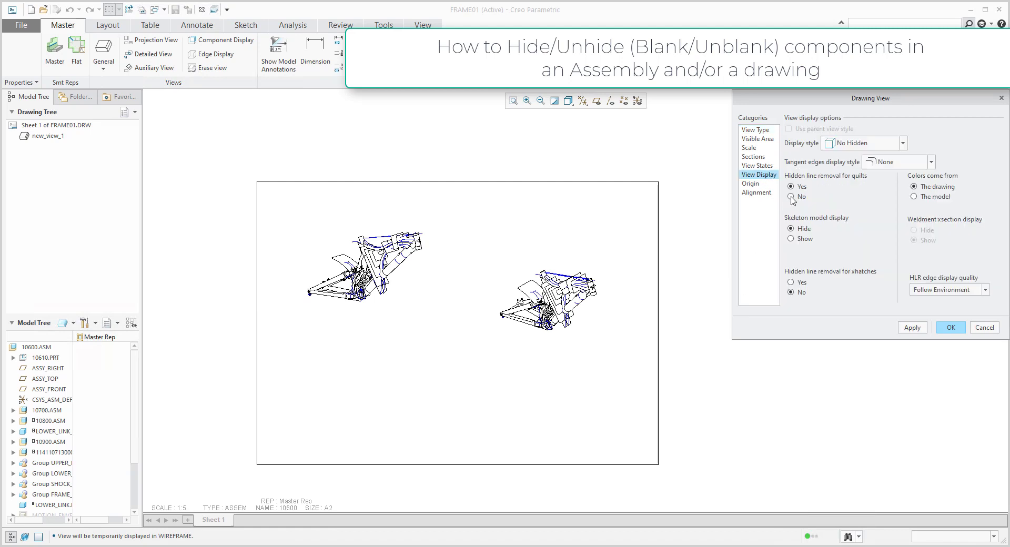
{"action": "left_click", "coordinate": [861, 145]}
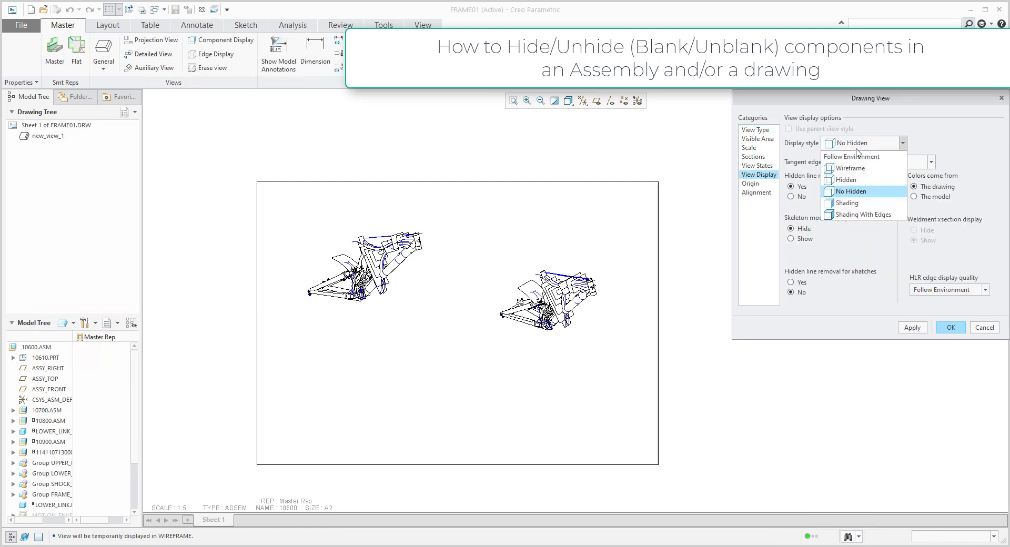
{"action": "left_click", "coordinate": [844, 215]}
{"action": "left_click", "coordinate": [951, 327]}
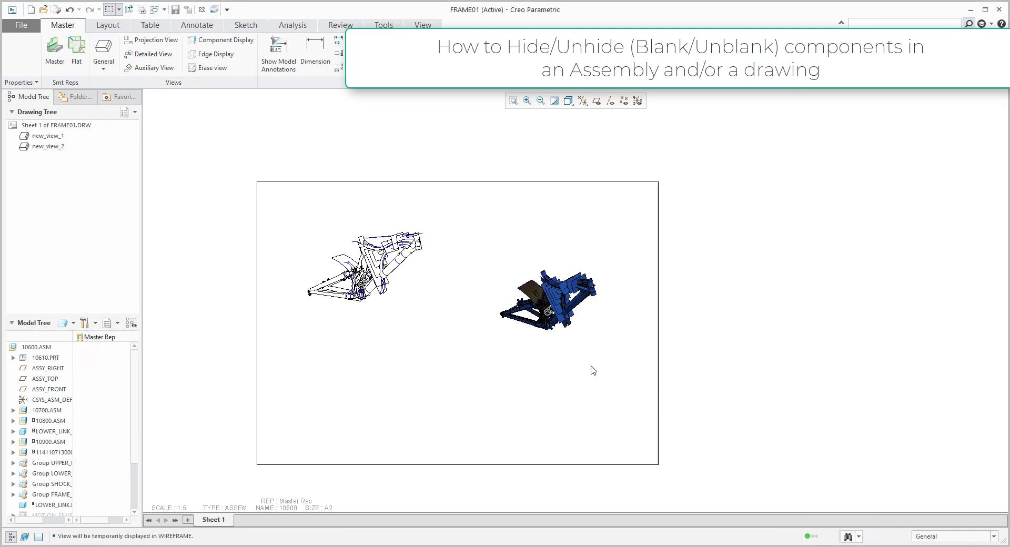
Show the drawing's layer tree in place of the model tree and look through its layers
{"action": "scroll", "coordinate": [425, 342], "scroll_direction": "up", "scroll_amount": 4}
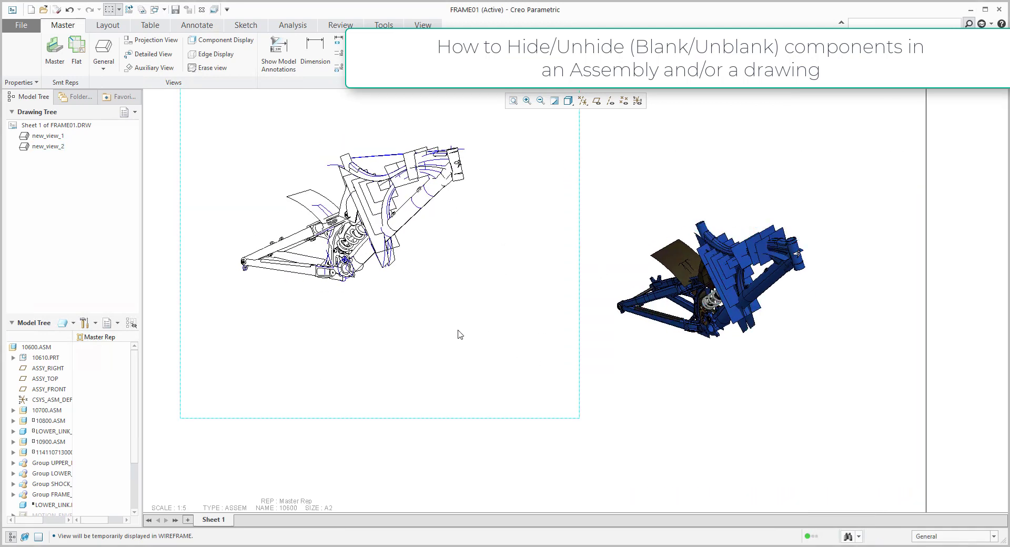
{"action": "scroll", "coordinate": [465, 329], "scroll_direction": "down", "scroll_amount": 2}
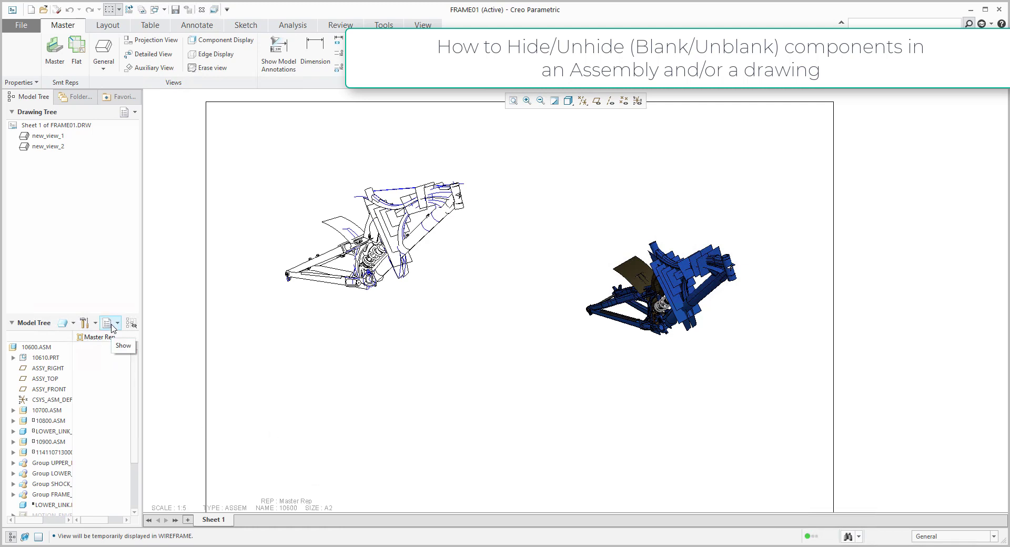
{"action": "left_click", "coordinate": [84, 323]}
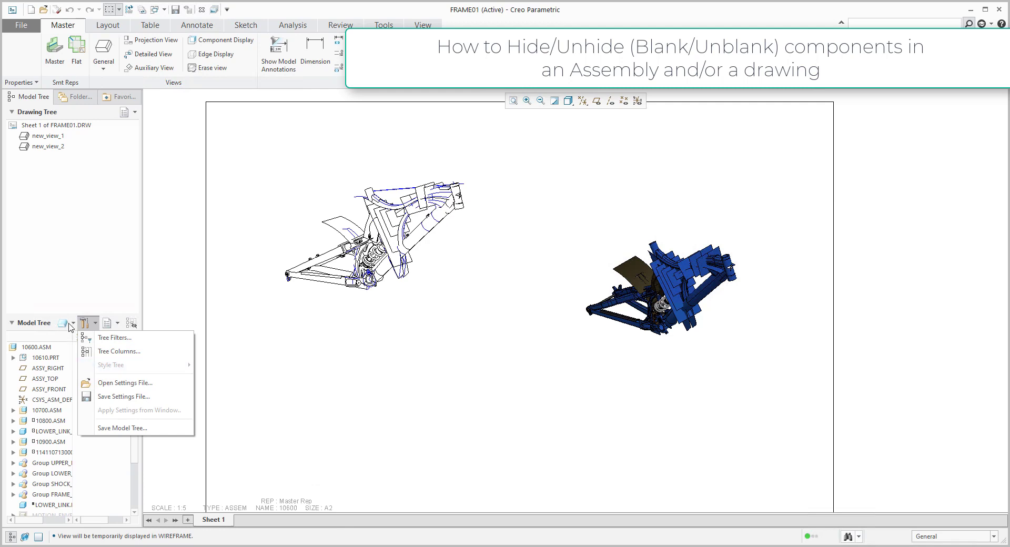
{"action": "left_click", "coordinate": [117, 325]}
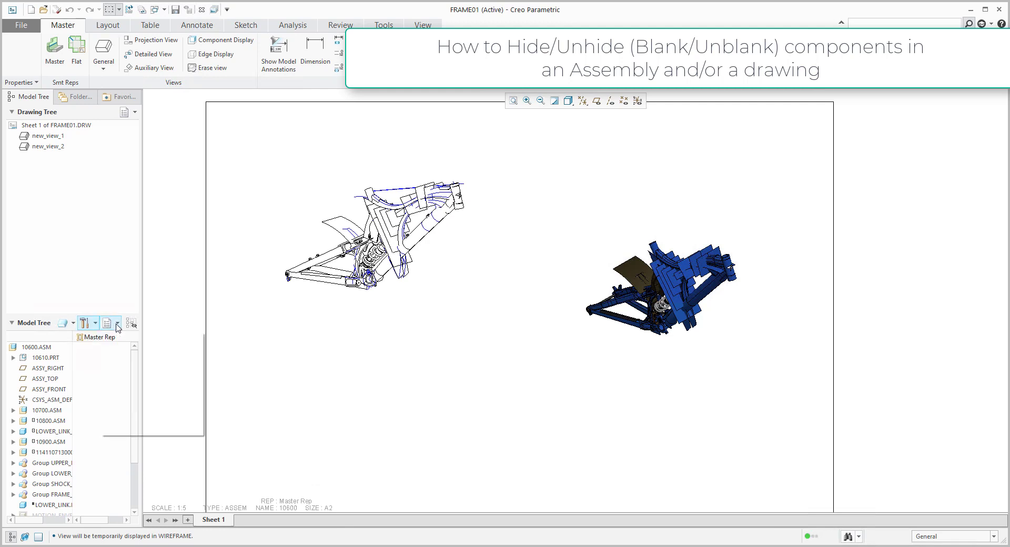
{"action": "left_click", "coordinate": [117, 325]}
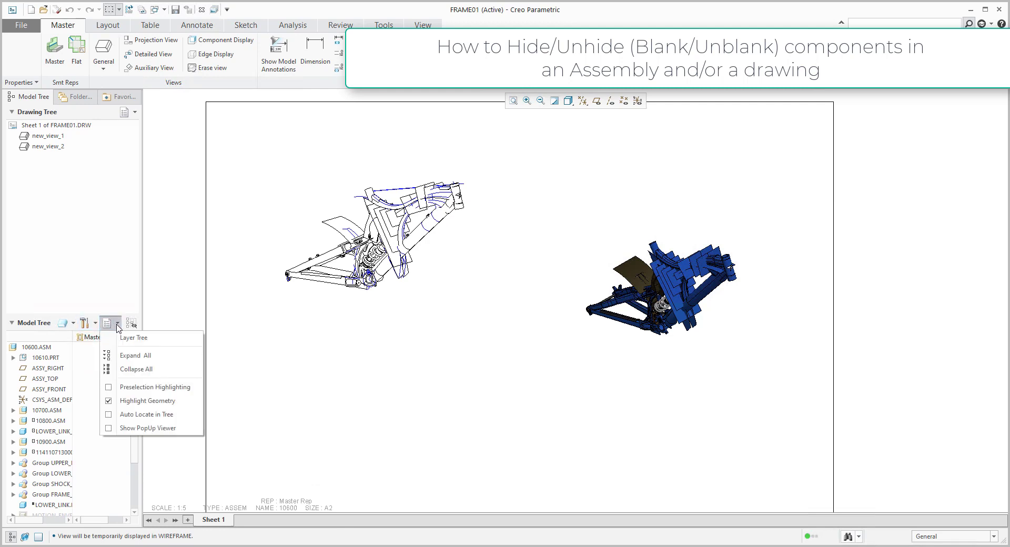
{"action": "left_click", "coordinate": [132, 337]}
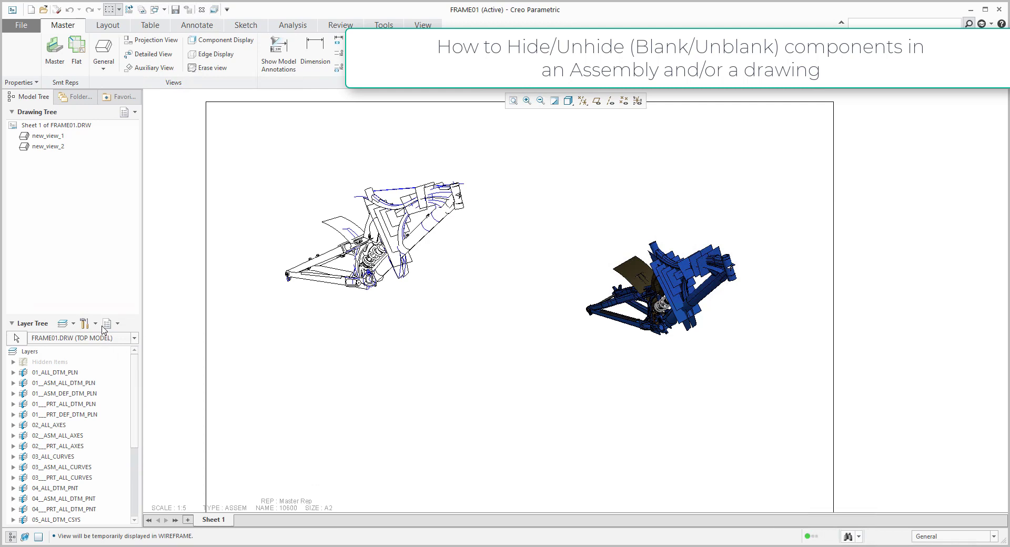
{"action": "scroll", "coordinate": [137, 392], "scroll_direction": "down", "scroll_amount": 4}
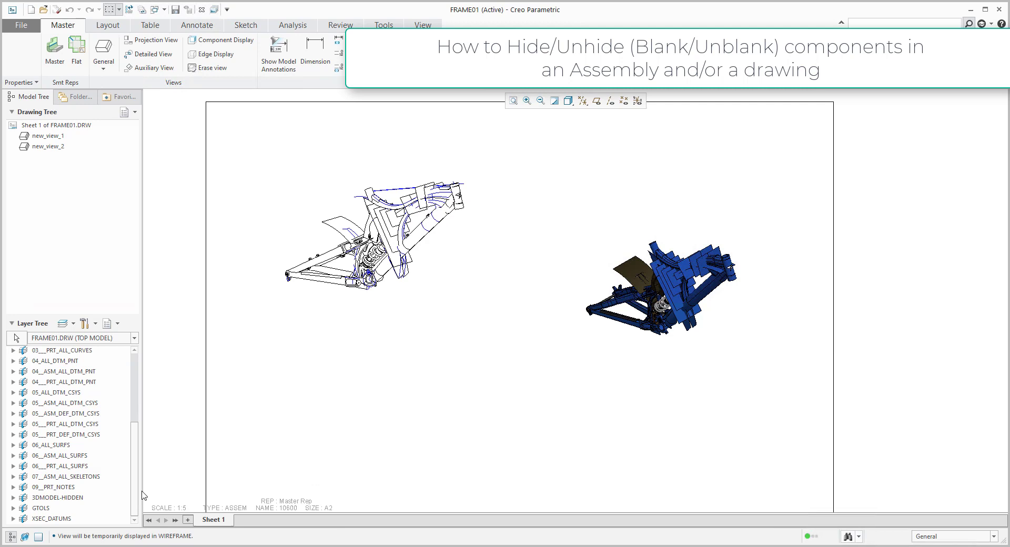
{"action": "scroll", "coordinate": [138, 364], "scroll_direction": "up", "scroll_amount": 4}
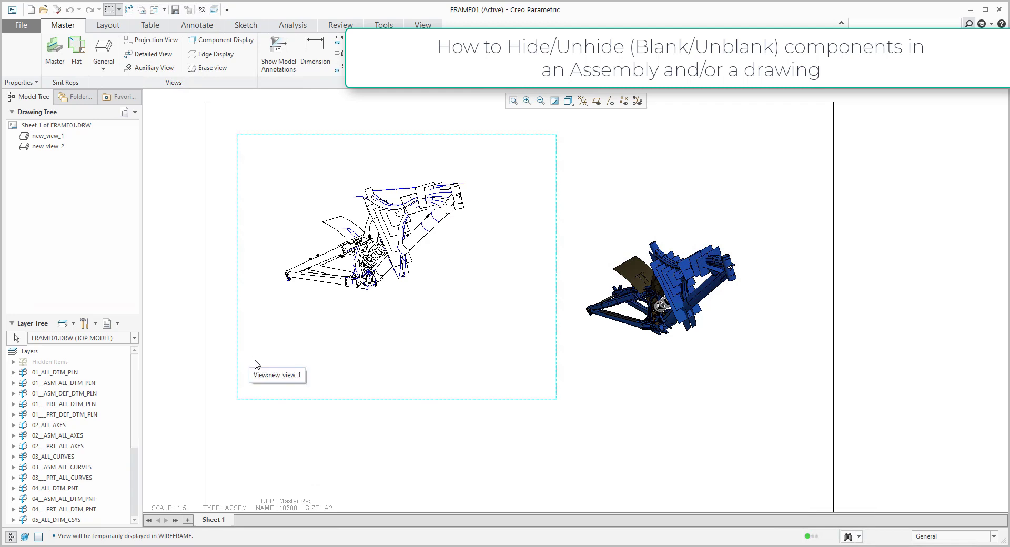
Hide all layers from 01_ALL_DTM_PLN to XSEC_DATUMS except 3DMODEL-HIDDEN in the drawing, and clear the selection
{"action": "left_click", "coordinate": [66, 374]}
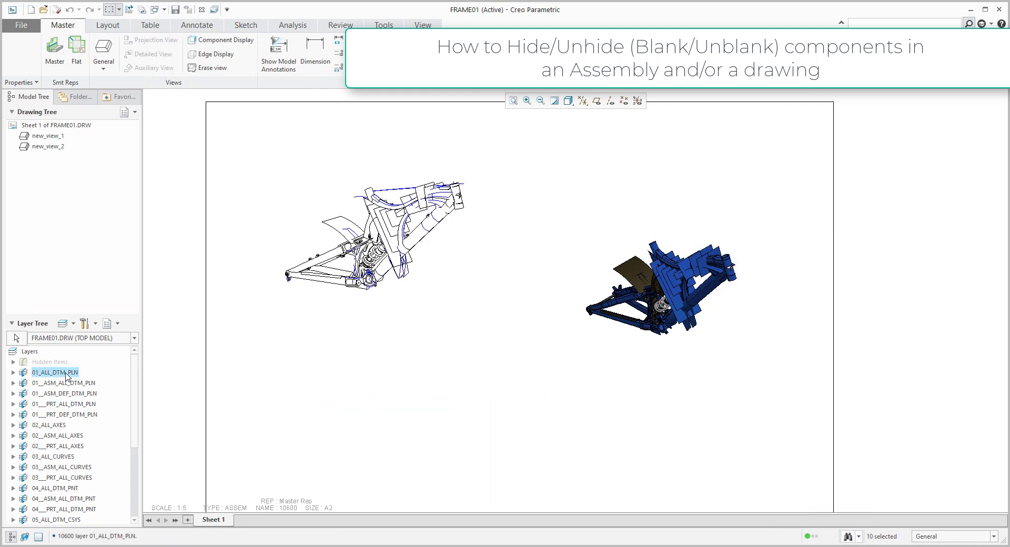
{"action": "left_click_drag", "start_coordinate": [135, 387], "coordinate": [120, 516]}
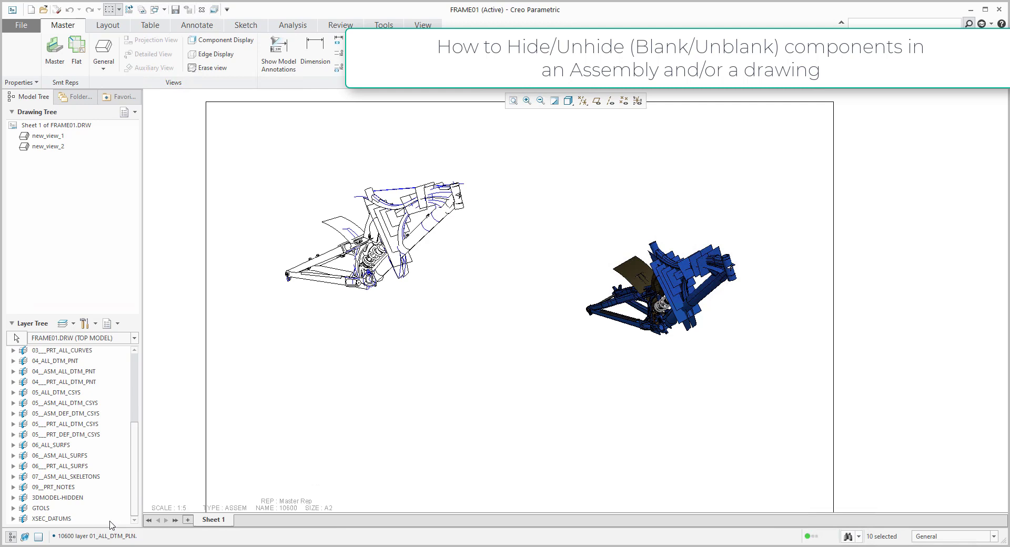
{"action": "left_click", "coordinate": [53, 519], "text": "shift"}
{"action": "left_click", "coordinate": [64, 500], "text": "ctrl"}
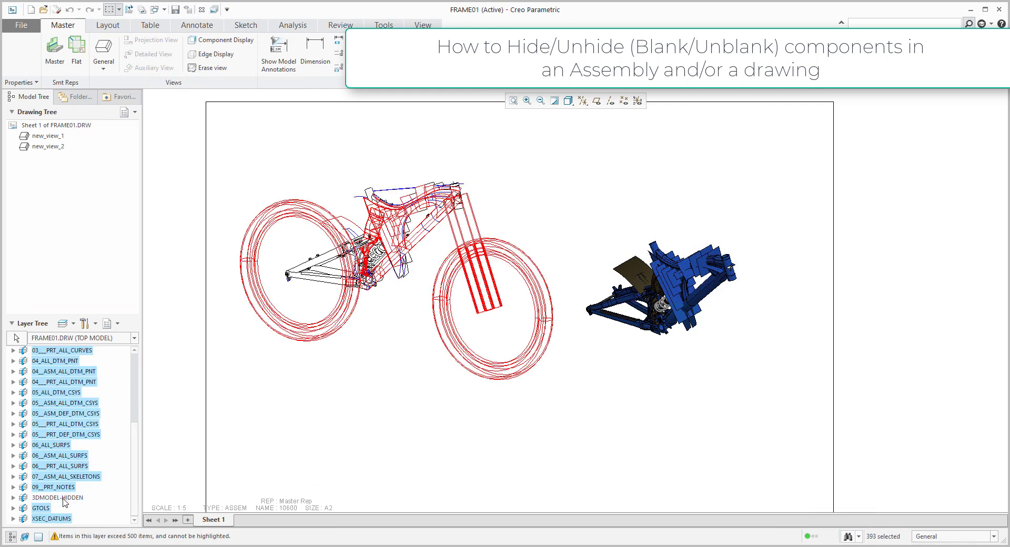
{"action": "right_click", "coordinate": [58, 489]}
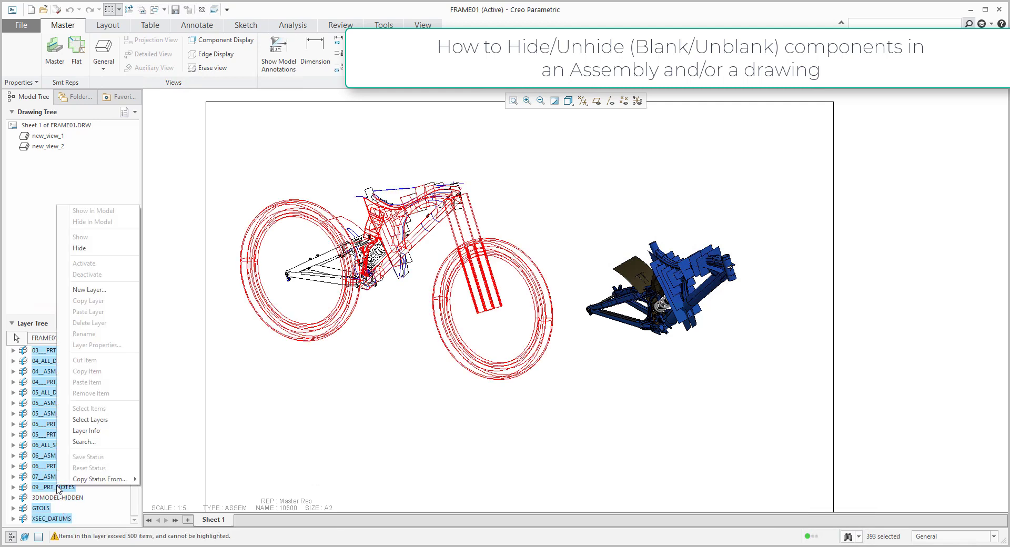
{"action": "left_click", "coordinate": [79, 247]}
{"action": "left_click", "coordinate": [338, 402]}
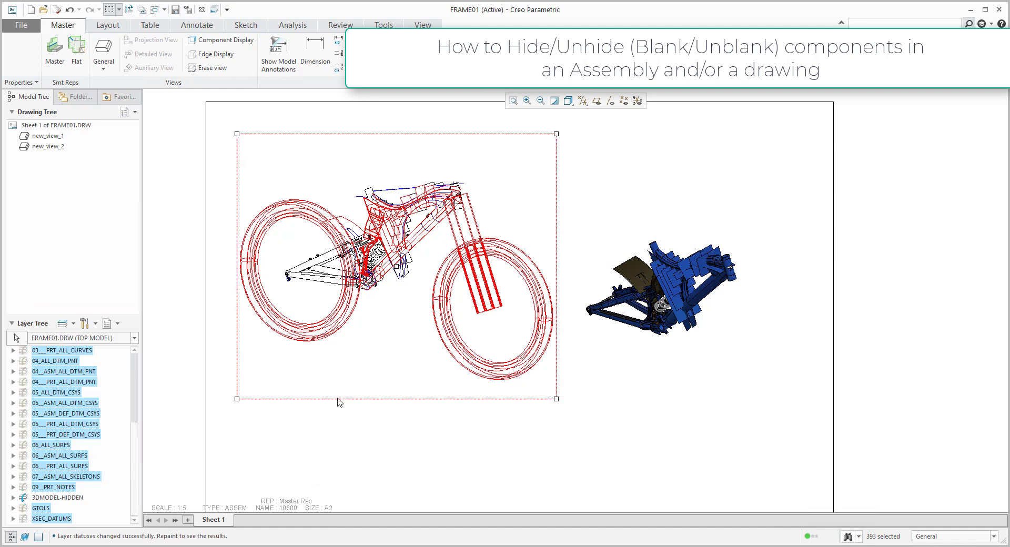
{"action": "left_click", "coordinate": [369, 431]}
{"action": "left_click", "coordinate": [391, 413]}
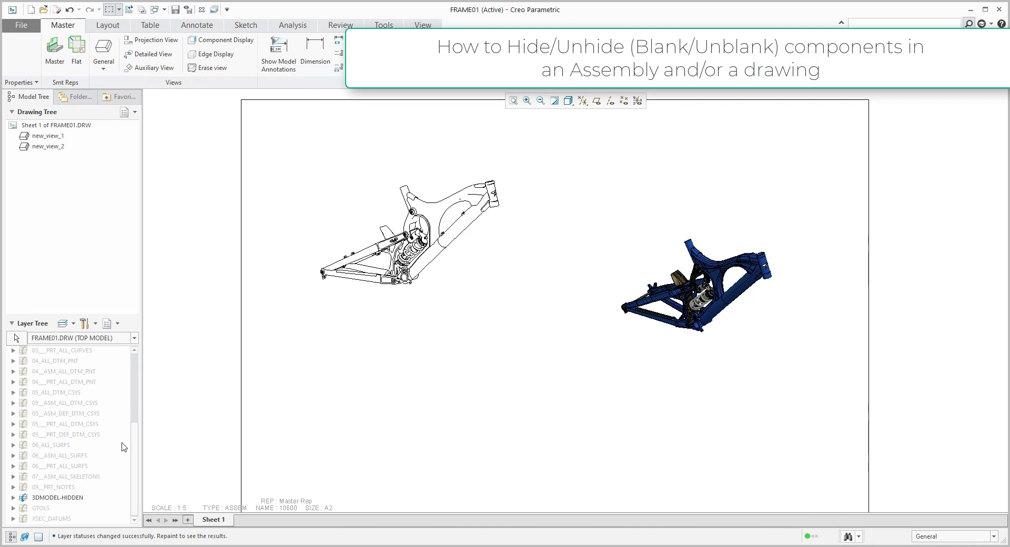
Make the shaded view the active layer object, with layer status independent of the drawing
{"action": "mouse_move", "coordinate": [136, 447]}
{"action": "left_mouse_down"}
{"action": "mouse_move", "coordinate": [143, 361]}
{"action": "mouse_move", "coordinate": [137, 455]}
{"action": "left_mouse_up"}
{"action": "scroll", "coordinate": [137, 455], "scroll_direction": "down", "scroll_amount": 3}
{"action": "left_click", "coordinate": [16, 338]}
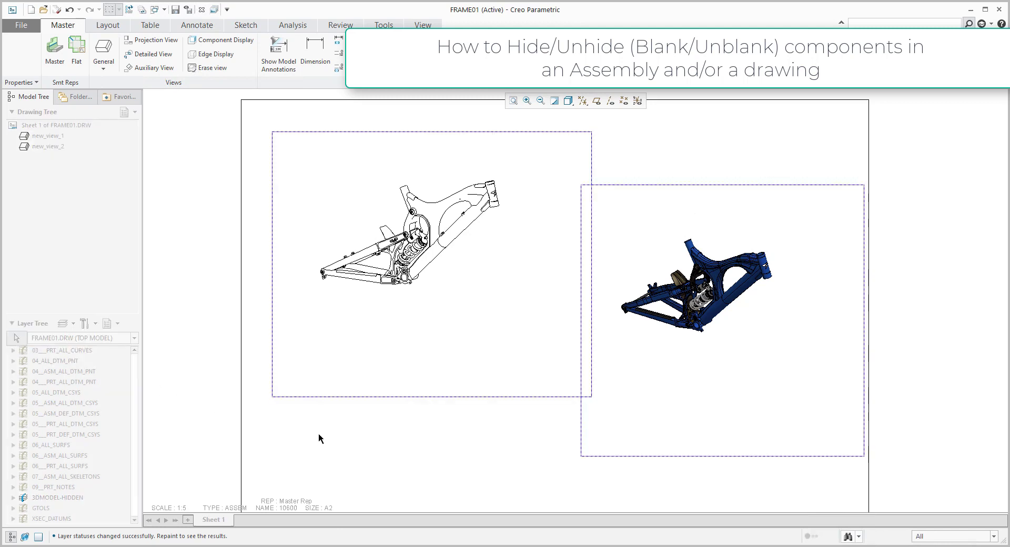
{"action": "left_click", "coordinate": [666, 216]}
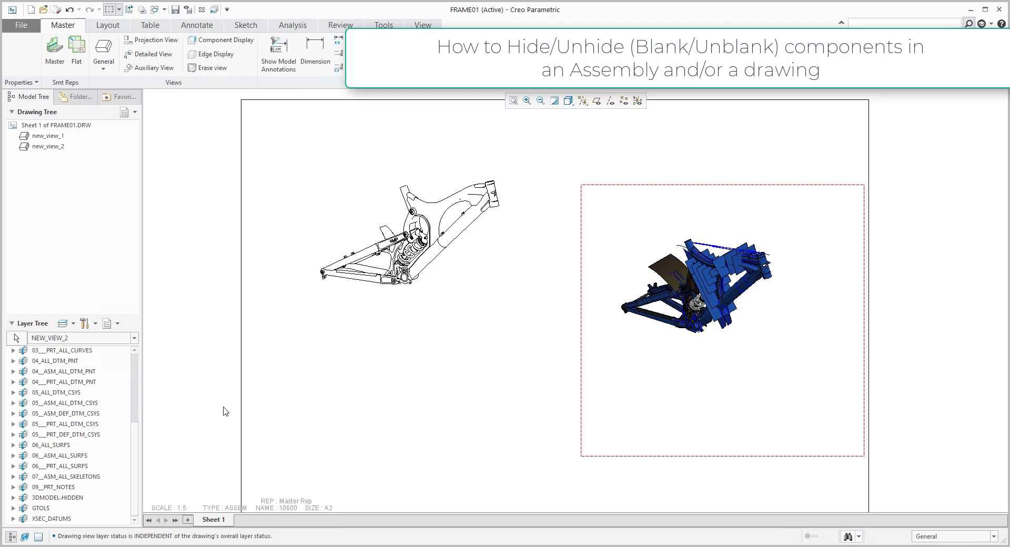
Hide all layers from 01_ALL_DTM_PLN to XSEC_DATUMS, including 3DMODEL-HIDDEN, for the shaded view only
{"action": "scroll", "coordinate": [72, 397], "scroll_direction": "up", "scroll_amount": 4}
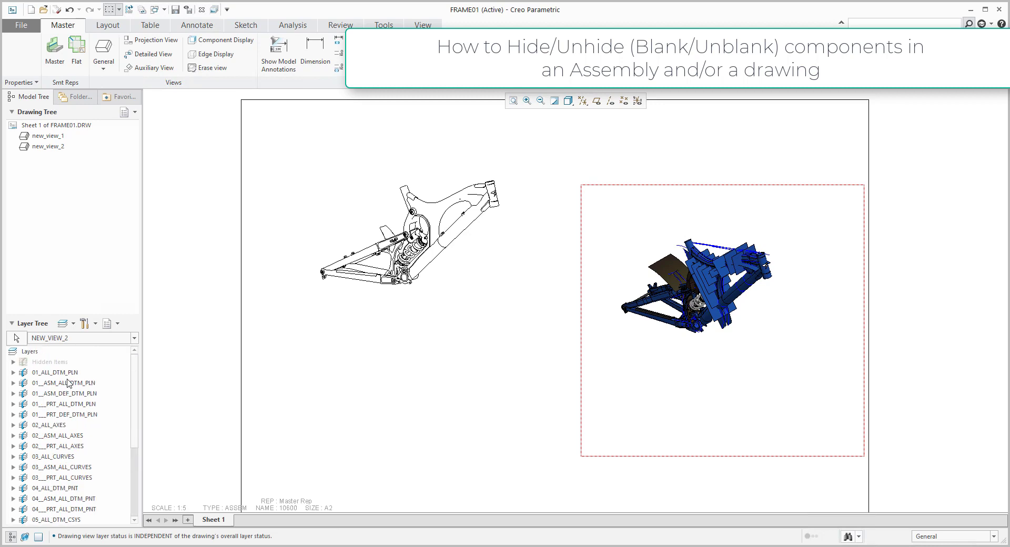
{"action": "left_click", "coordinate": [53, 372]}
{"action": "left_click_drag", "start_coordinate": [135, 437], "coordinate": [147, 502]}
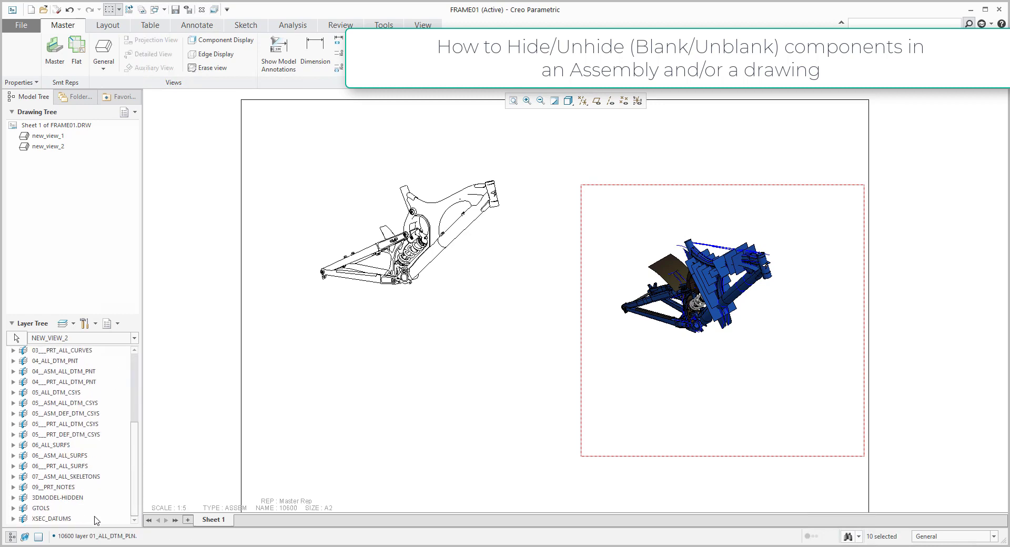
{"action": "left_click", "coordinate": [55, 519], "text": "shift"}
{"action": "right_click", "coordinate": [55, 519]}
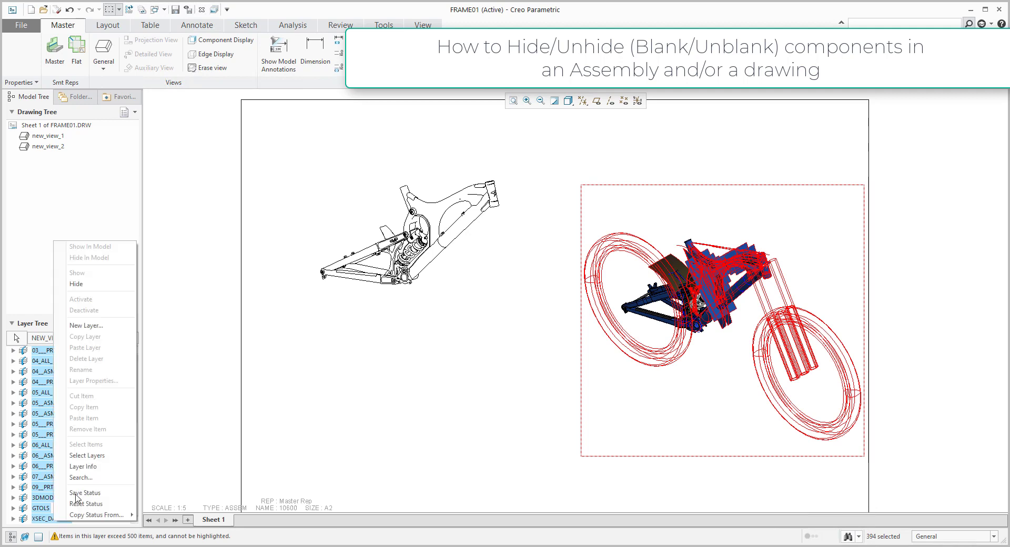
{"action": "left_click", "coordinate": [79, 284]}
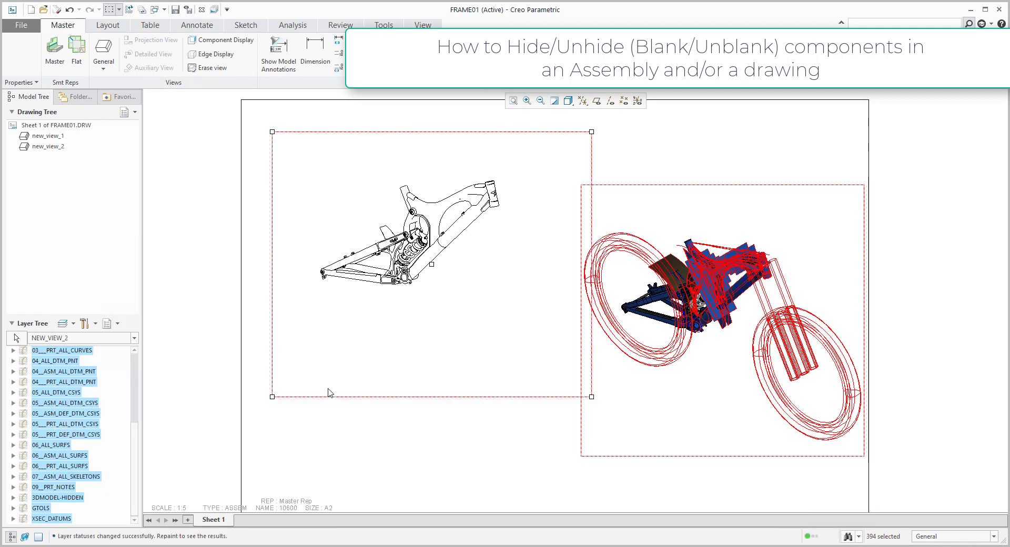
Clear the selection and compare the displayed components of the two drawing views up close
{"action": "left_click", "coordinate": [329, 392]}
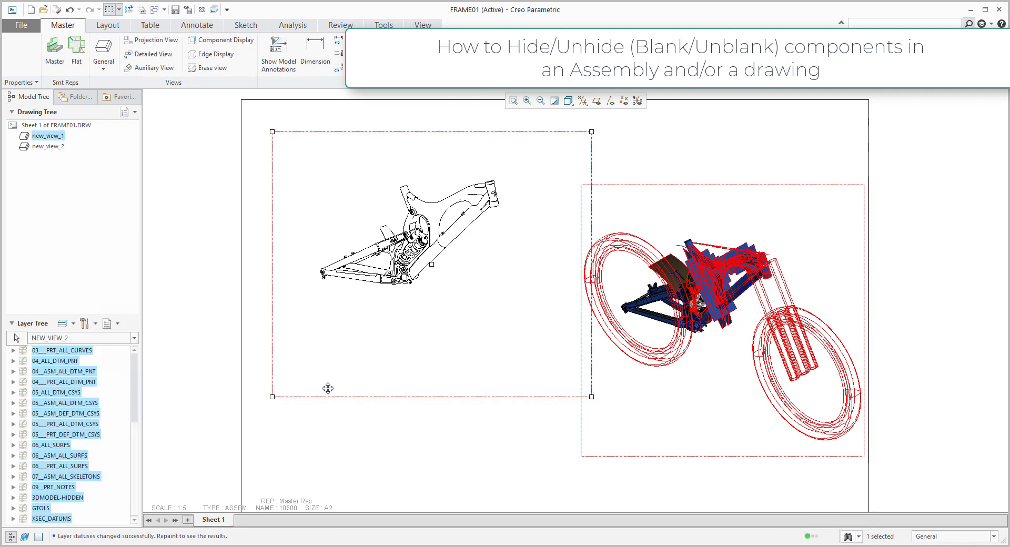
{"action": "left_click", "coordinate": [448, 435]}
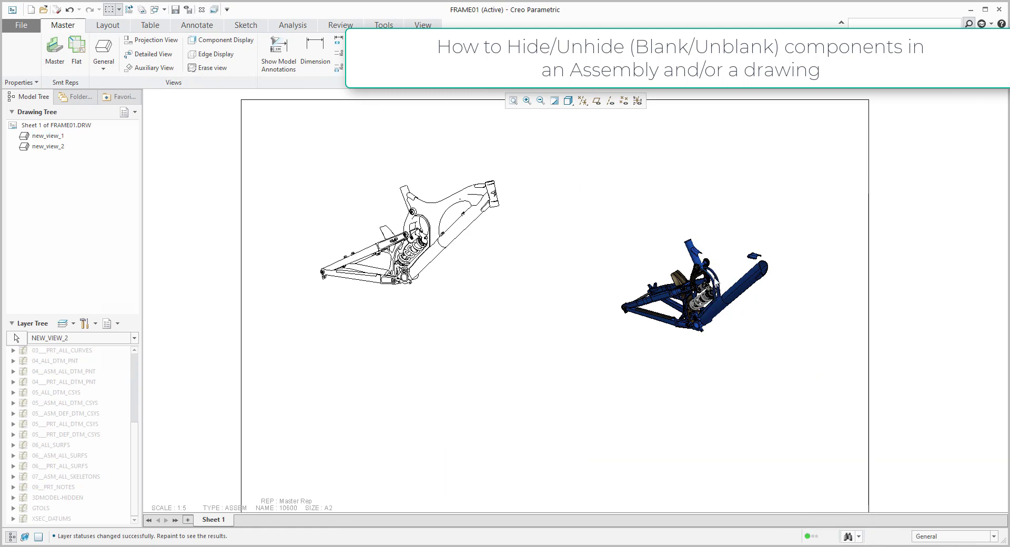
{"action": "scroll", "coordinate": [715, 288], "scroll_direction": "down", "scroll_amount": 5}
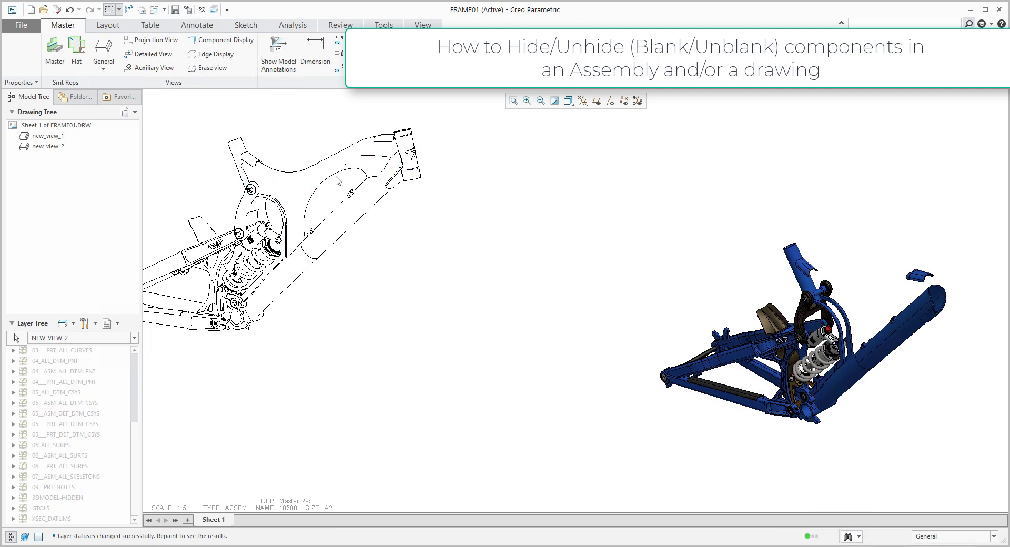
{"action": "scroll", "coordinate": [504, 332], "scroll_direction": "up", "scroll_amount": 3}
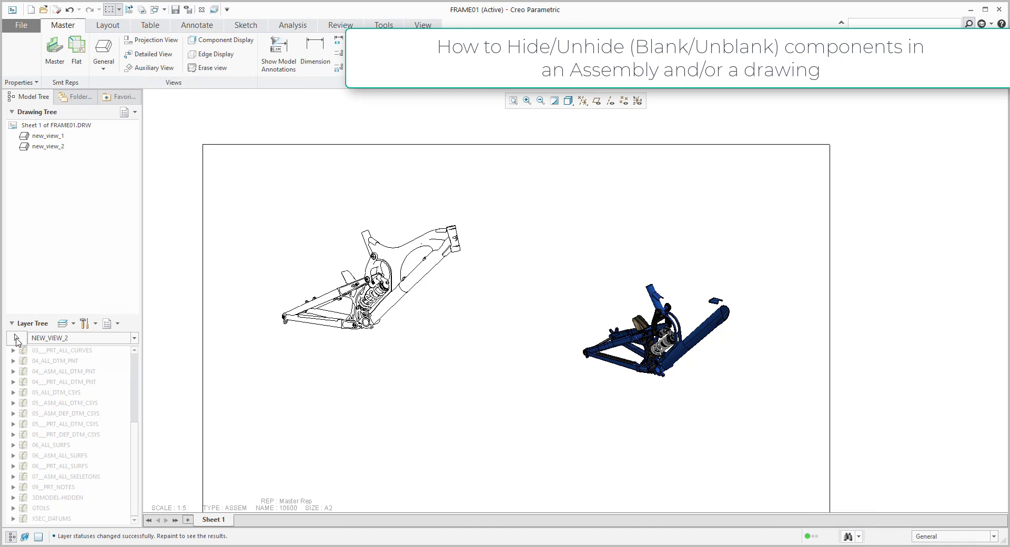
Rename the unshaded frame view as v01 and make it the active layer object, with layer status independent of the drawing
{"action": "double_click", "coordinate": [432, 316]}
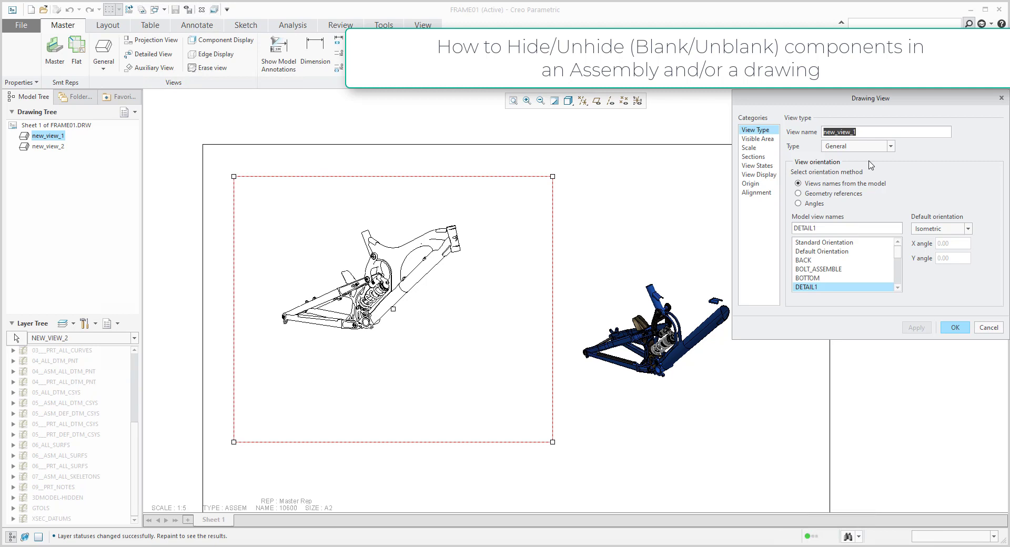
{"action": "type", "text": "v01"}
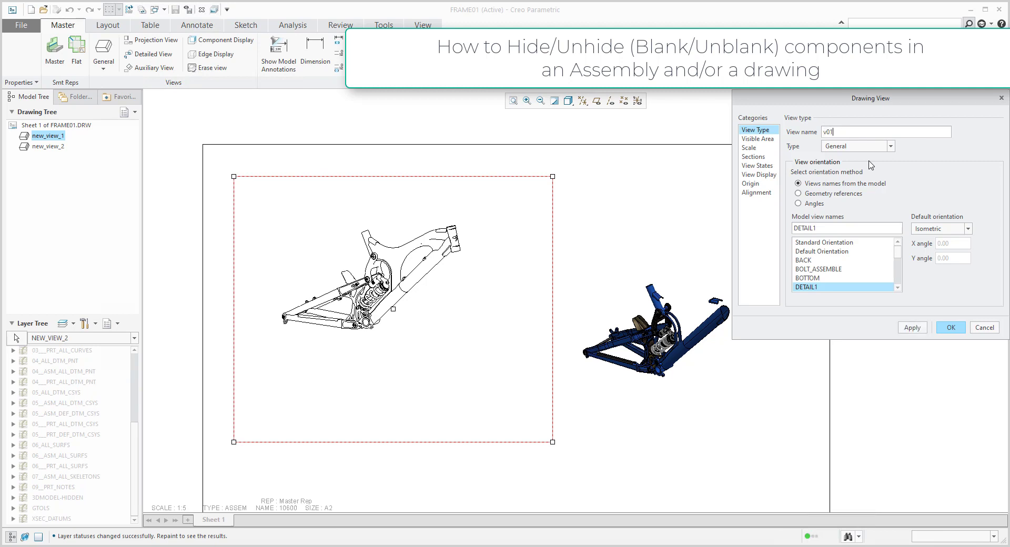
{"action": "left_click", "coordinate": [951, 328]}
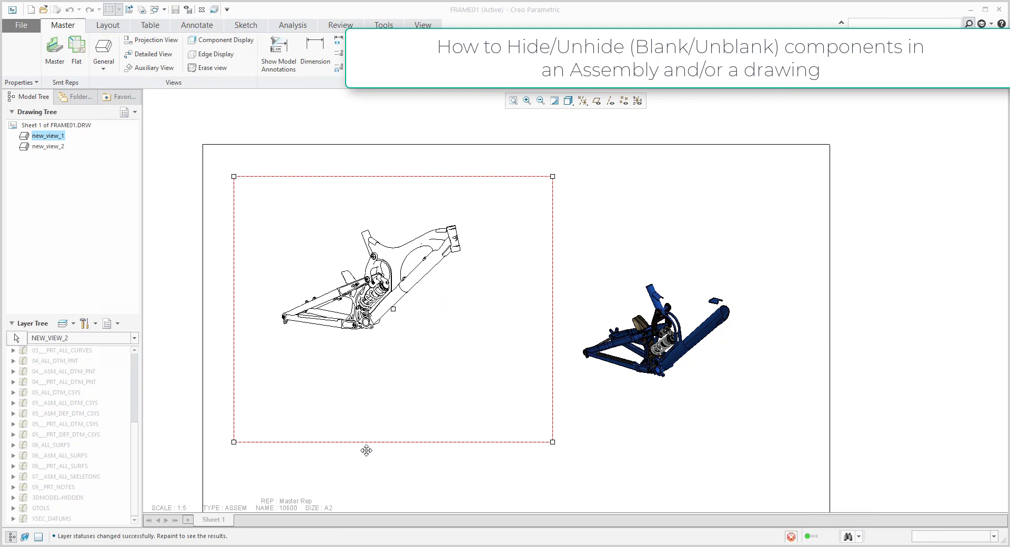
{"action": "left_click", "coordinate": [135, 338]}
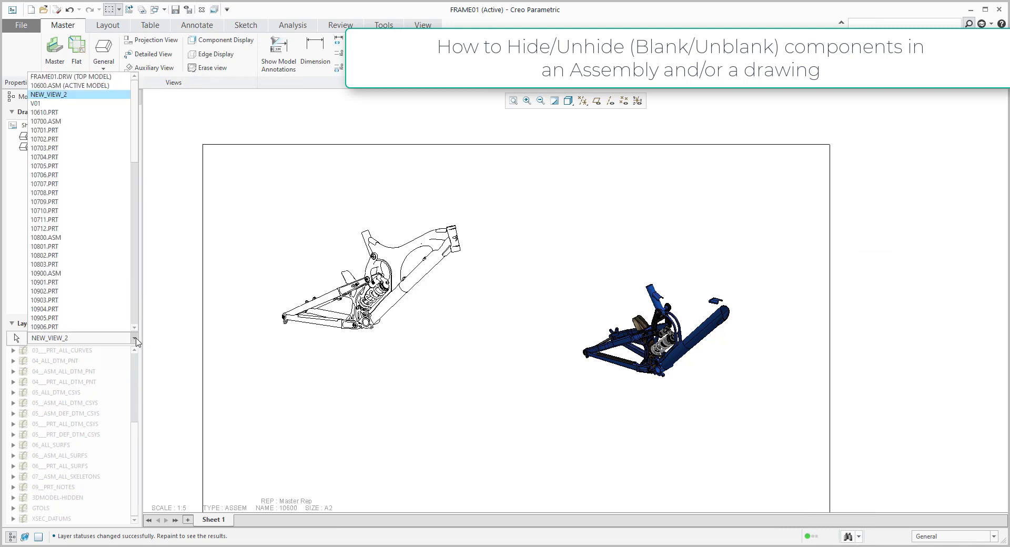
{"action": "left_click", "coordinate": [36, 103]}
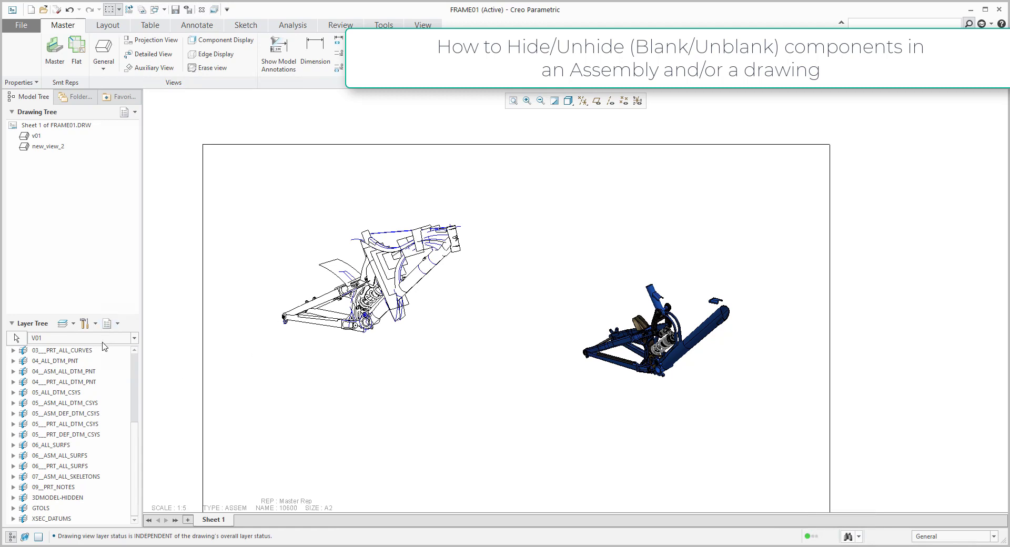
Switch the layer tree back to the top-level drawing FRAME01.DRW and check its layer statuses against the two views
{"action": "left_click", "coordinate": [135, 338]}
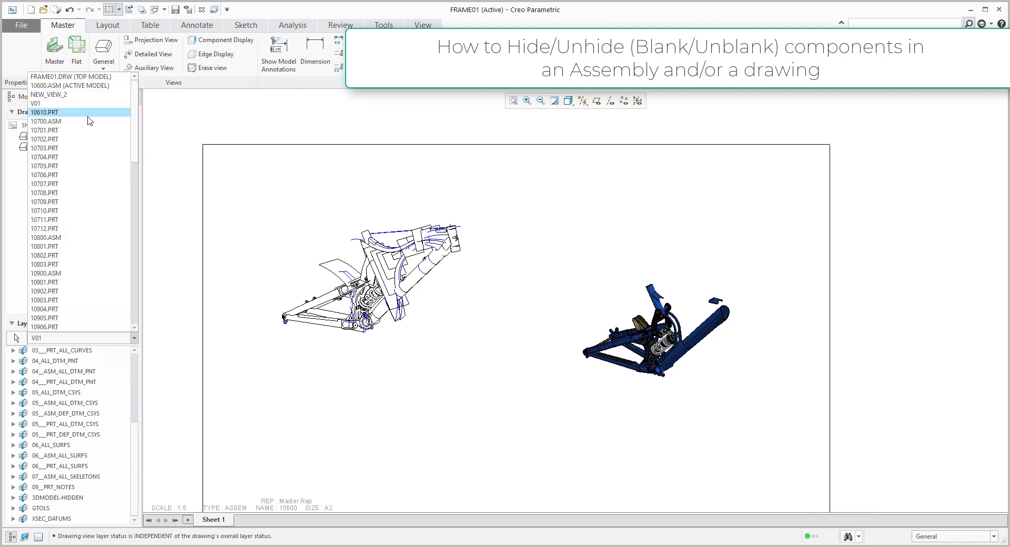
{"action": "left_click", "coordinate": [75, 77]}
{"action": "scroll", "coordinate": [232, 241], "scroll_direction": "up", "scroll_amount": 1}
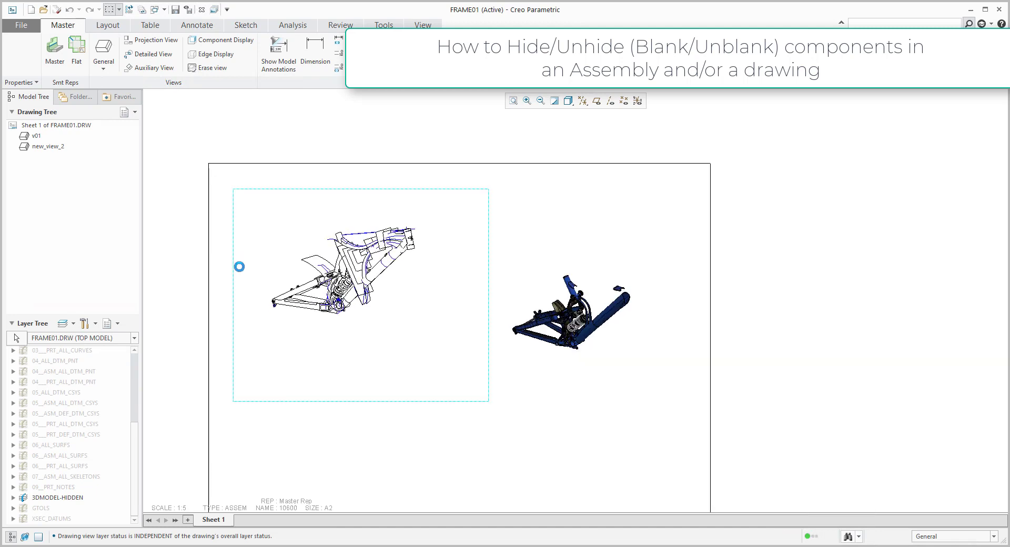
{"action": "scroll", "coordinate": [239, 267], "scroll_direction": "down", "scroll_amount": 2}
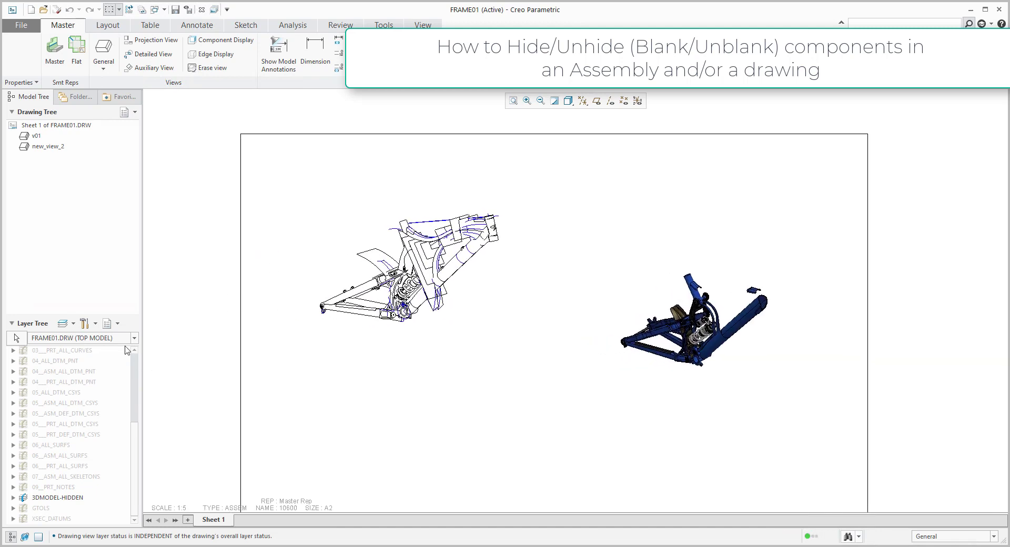
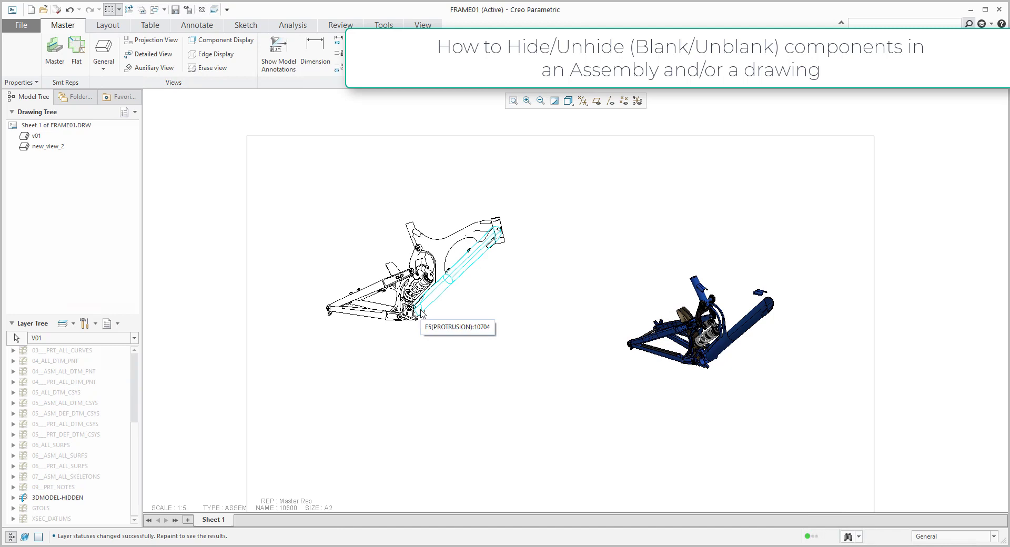
Insert a table with four columns and two rows on the sheet below the unshaded frame view
{"action": "scroll", "coordinate": [420, 314], "scroll_direction": "down", "scroll_amount": 2}
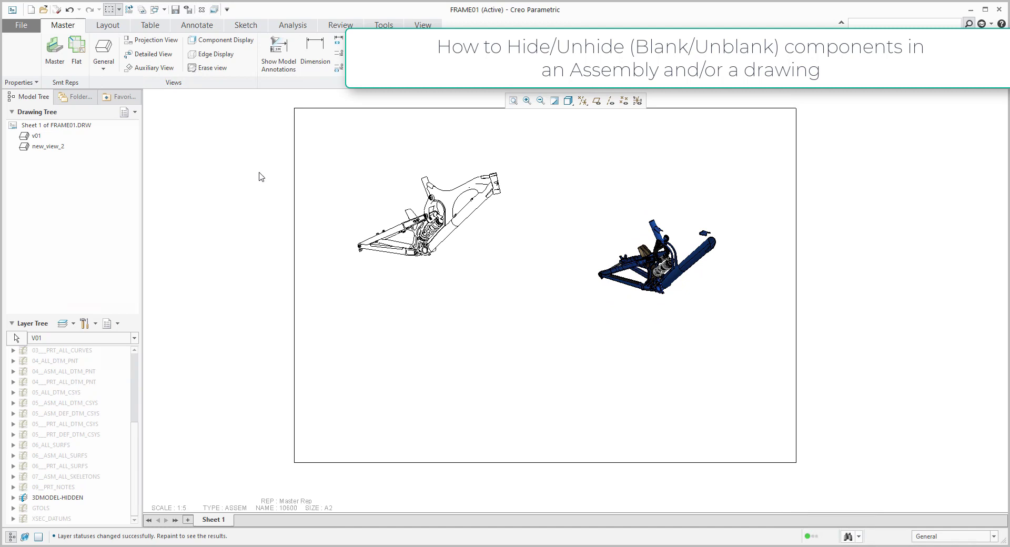
{"action": "left_click", "coordinate": [150, 28]}
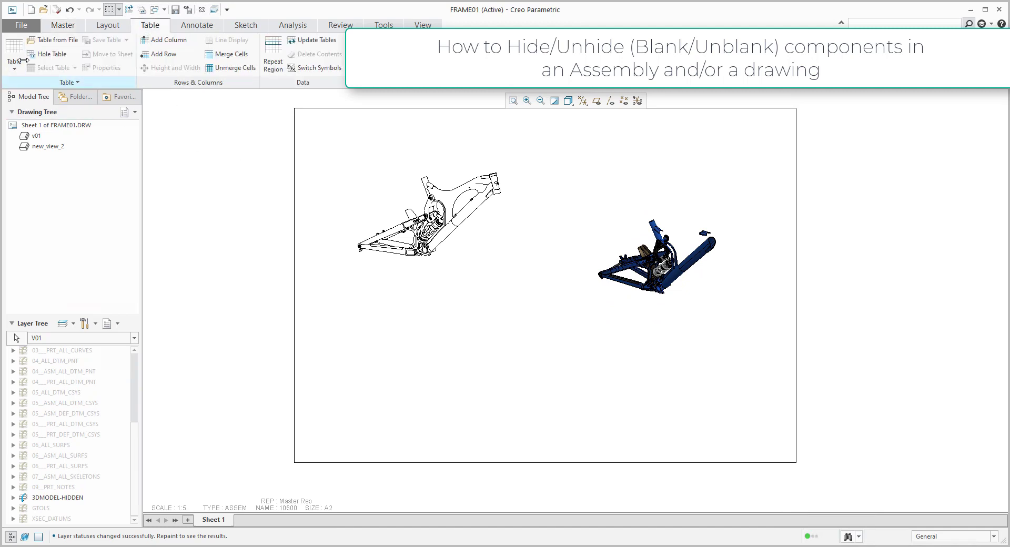
{"action": "left_click", "coordinate": [18, 69]}
{"action": "left_click", "coordinate": [11, 93]}
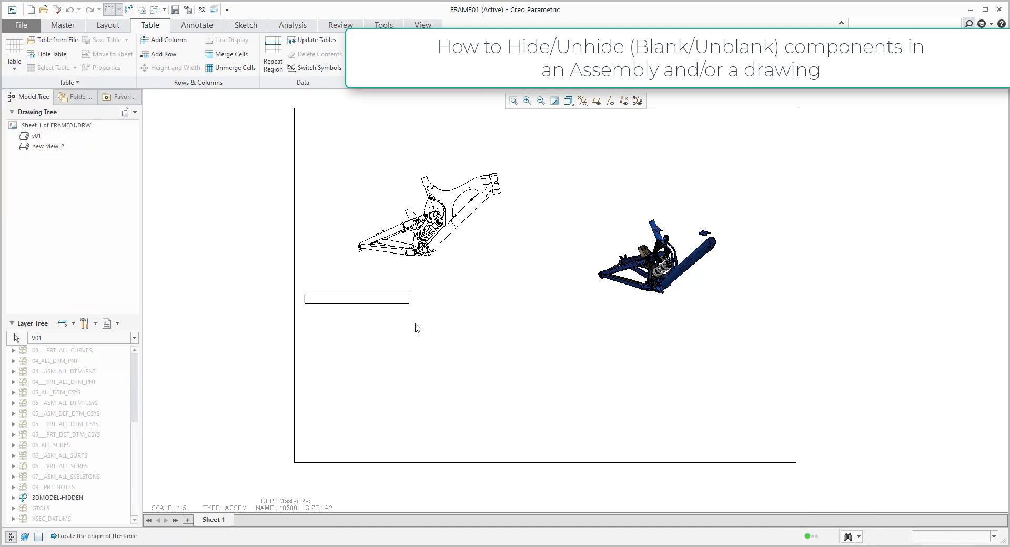
{"action": "left_click", "coordinate": [440, 325]}
Make the second row of the new table a repeat region
{"action": "scroll", "coordinate": [467, 333], "scroll_direction": "up", "scroll_amount": 3}
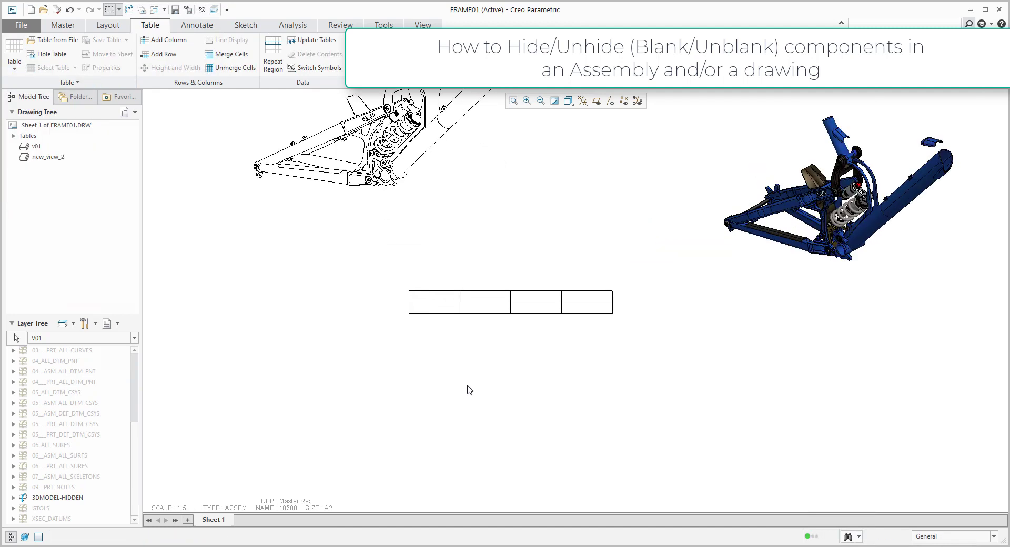
{"action": "left_click", "coordinate": [439, 316]}
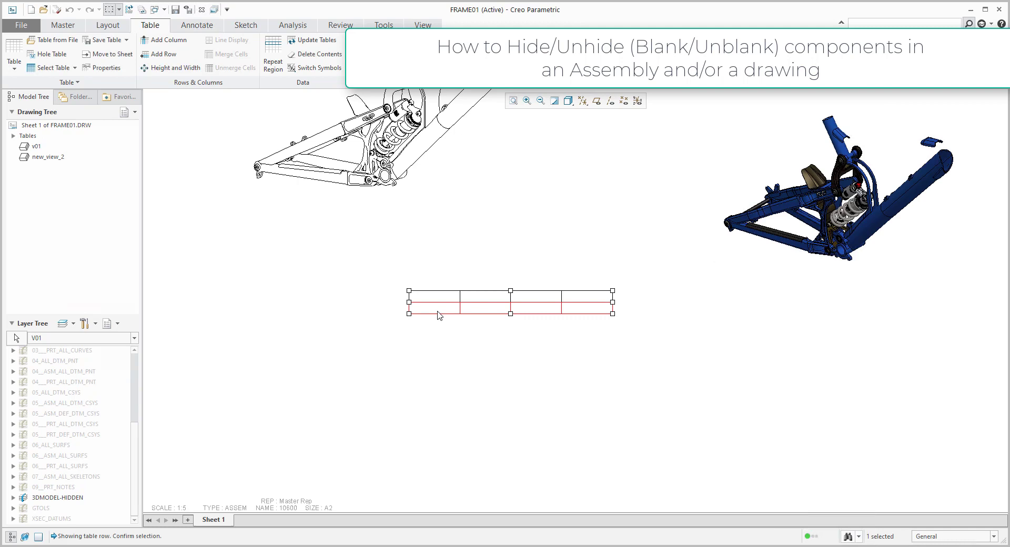
{"action": "right_click", "coordinate": [440, 316]}
{"action": "left_click", "coordinate": [480, 344]}
Assign the report symbols rpt.index to the repeat region's first cell and rpt.qty to its third cell
{"action": "double_click", "coordinate": [444, 313]}
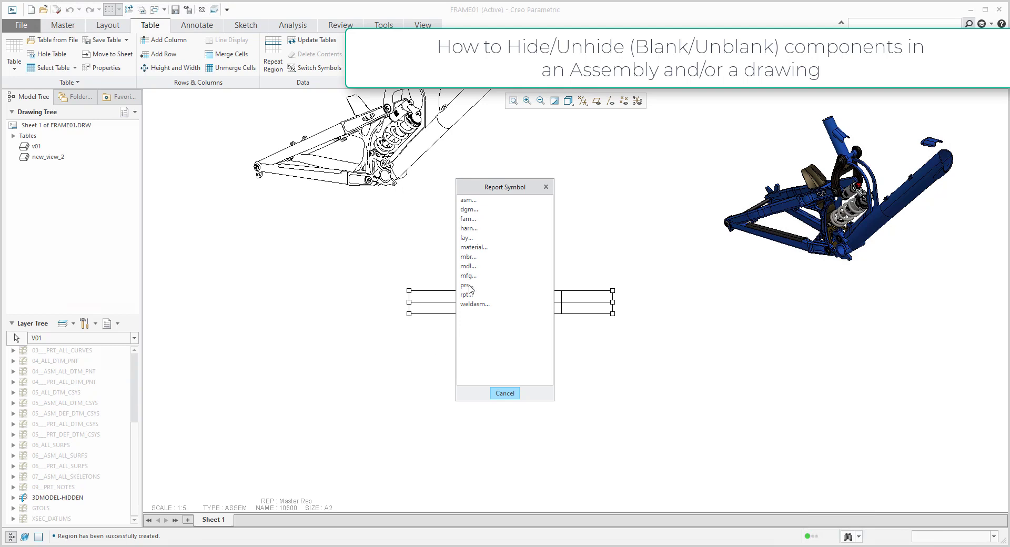
{"action": "left_click", "coordinate": [466, 294]}
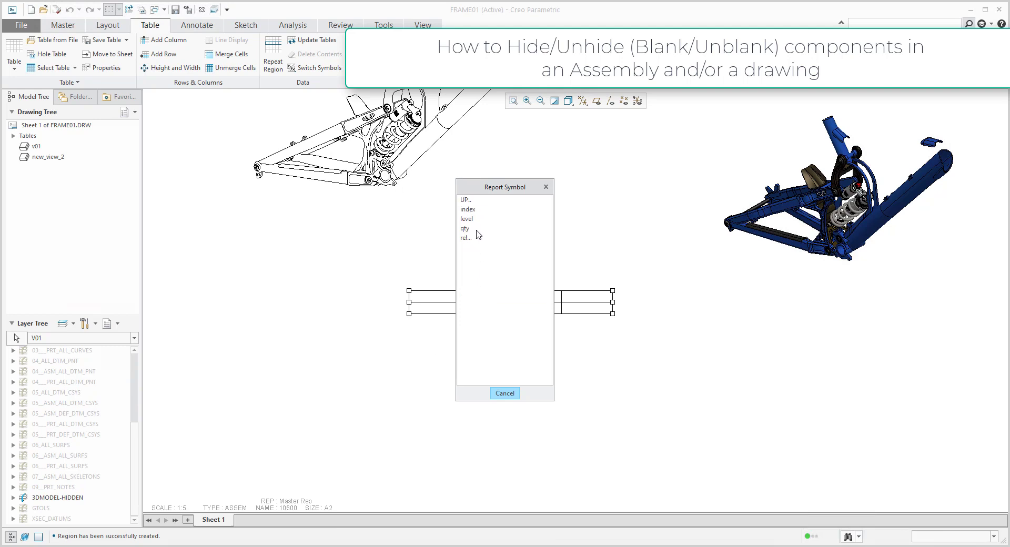
{"action": "left_click", "coordinate": [468, 210]}
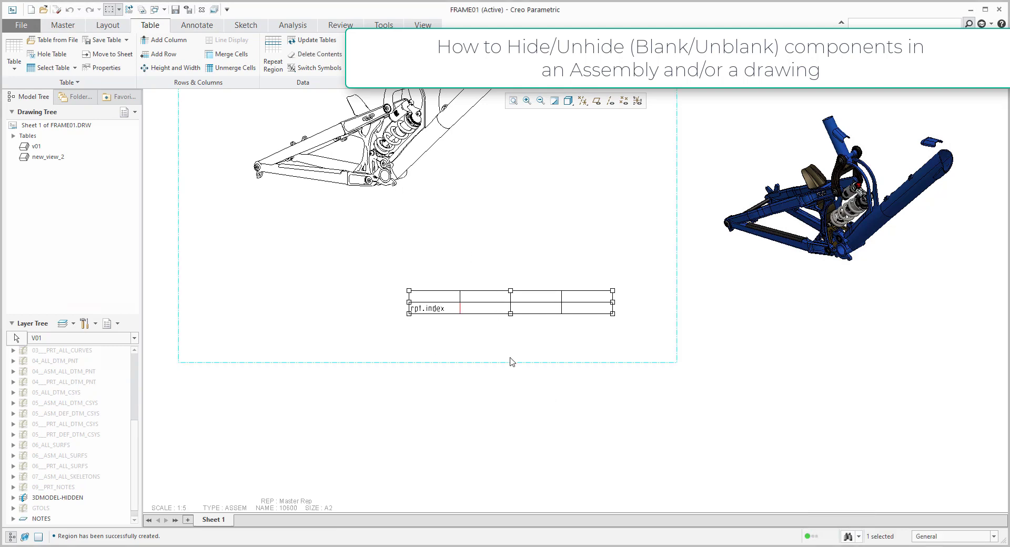
{"action": "double_click", "coordinate": [544, 315]}
{"action": "left_click", "coordinate": [466, 295]}
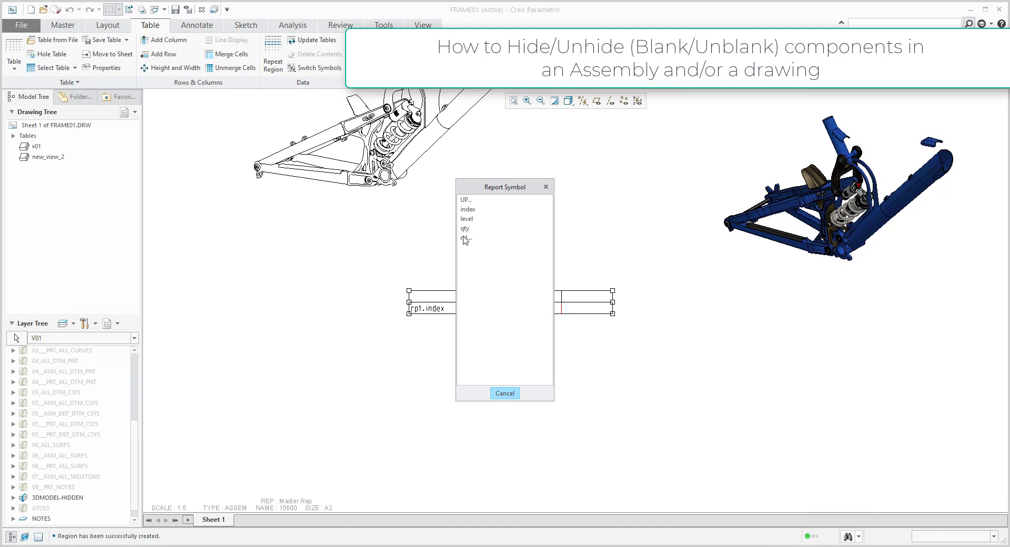
{"action": "left_click", "coordinate": [464, 229]}
Assign the report symbols asm.mbr.name to the repeat region's second cell and asm.mbr.type to its fourth cell
{"action": "double_click", "coordinate": [484, 312]}
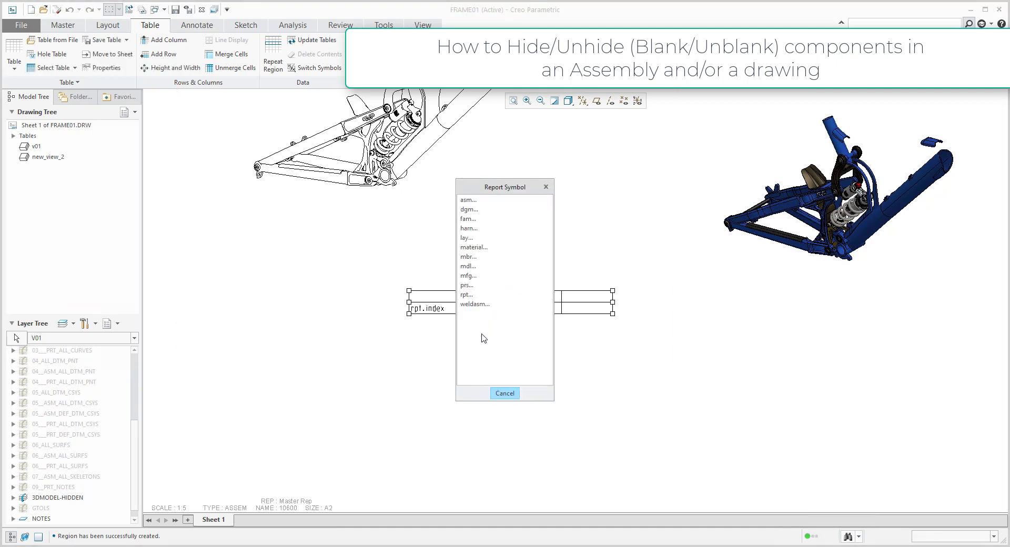
{"action": "left_click", "coordinate": [467, 200]}
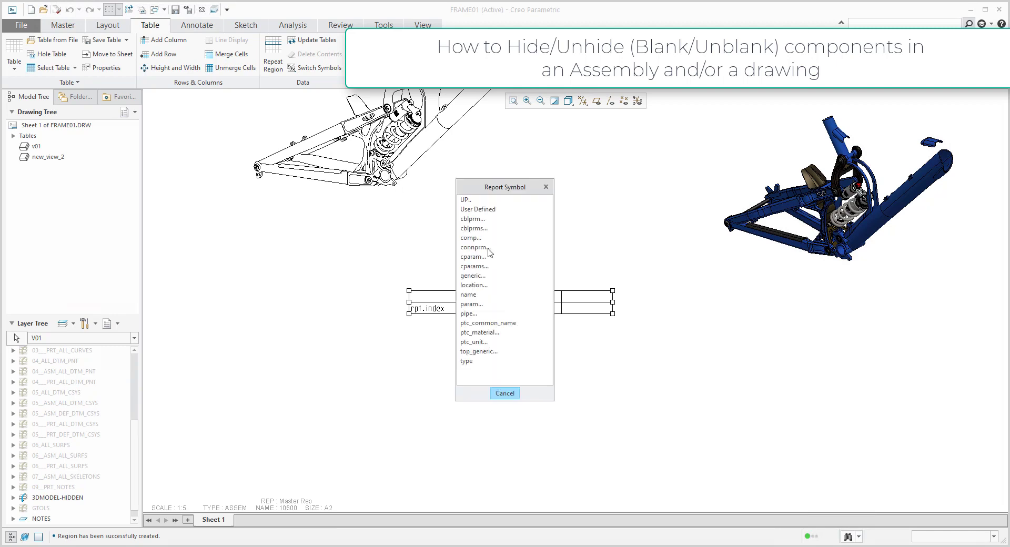
{"action": "left_click", "coordinate": [469, 295]}
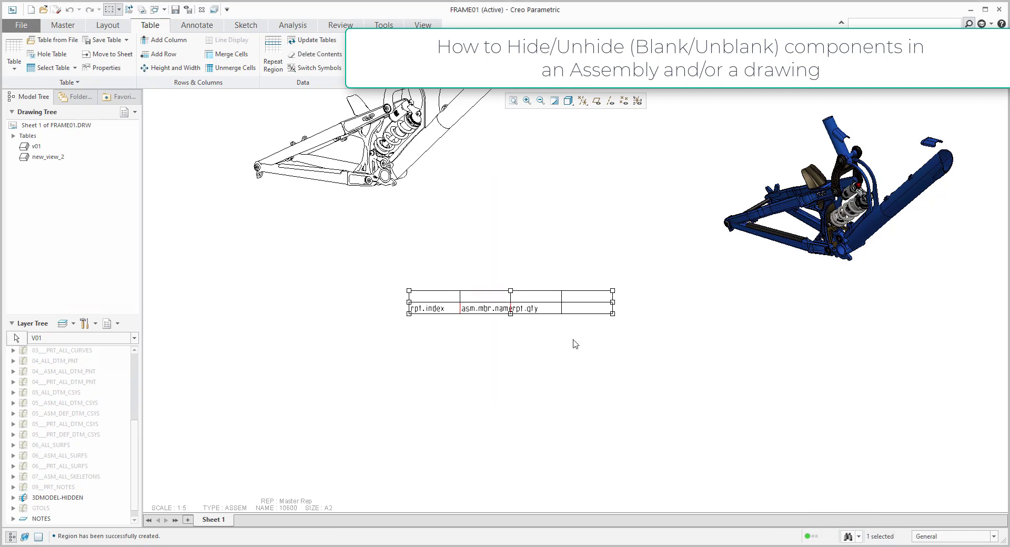
{"action": "double_click", "coordinate": [596, 313]}
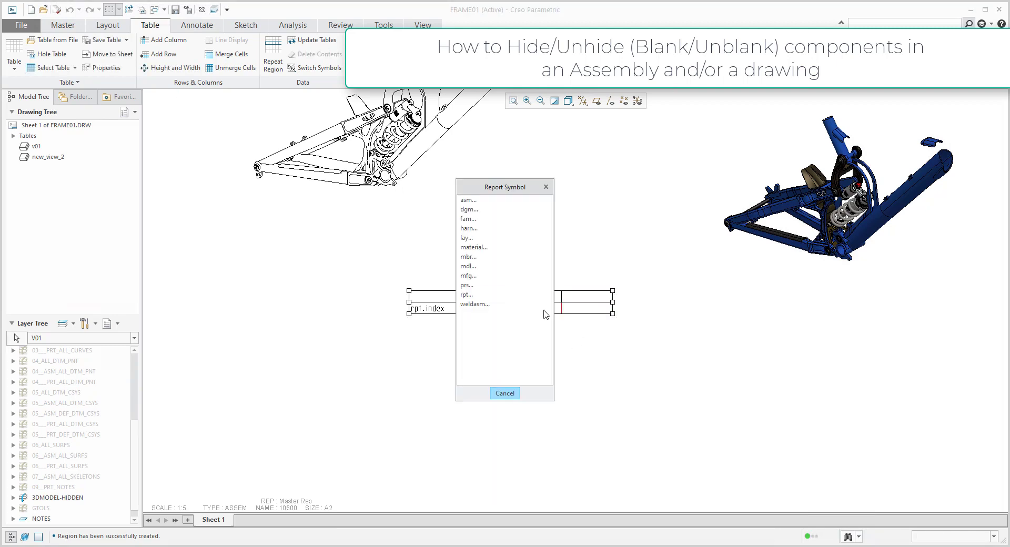
{"action": "left_click", "coordinate": [467, 200]}
{"action": "left_click", "coordinate": [470, 257]}
{"action": "left_click", "coordinate": [466, 200]}
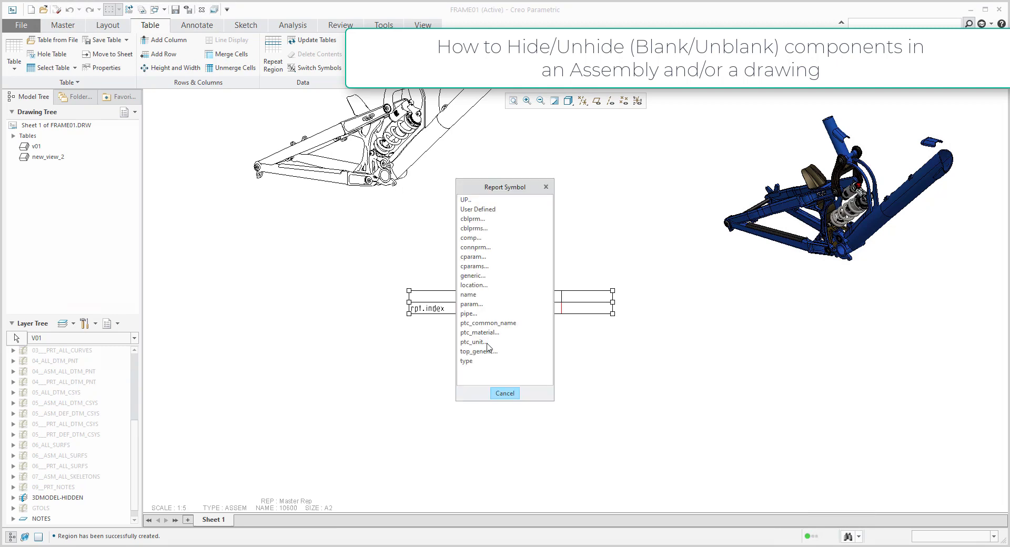
{"action": "left_click", "coordinate": [472, 369]}
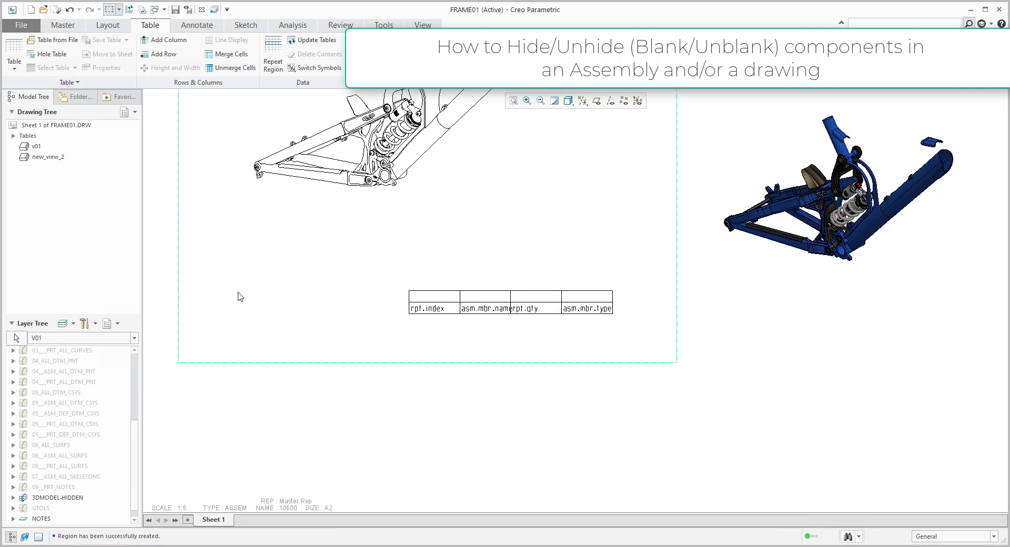
Update the tables to fill the repeat region with the assembly components, and look over the full list
{"action": "left_click", "coordinate": [323, 41]}
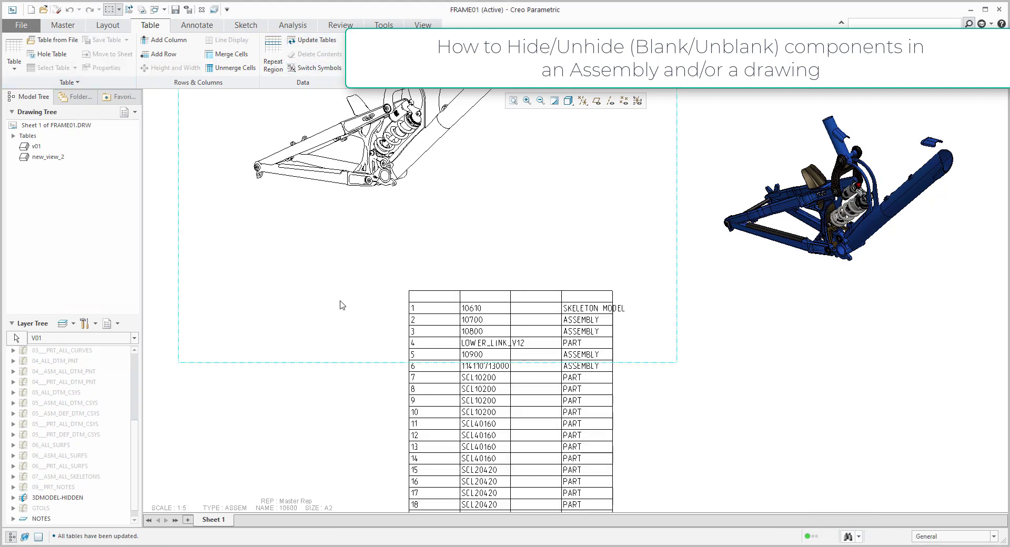
{"action": "scroll", "coordinate": [365, 262], "scroll_direction": "down", "scroll_amount": 3}
{"action": "mouse_move", "coordinate": [372, 349]}
{"action": "middle_mouse_down"}
{"action": "mouse_move", "coordinate": [533, 231]}
{"action": "mouse_move", "coordinate": [542, 213]}
{"action": "middle_mouse_up"}
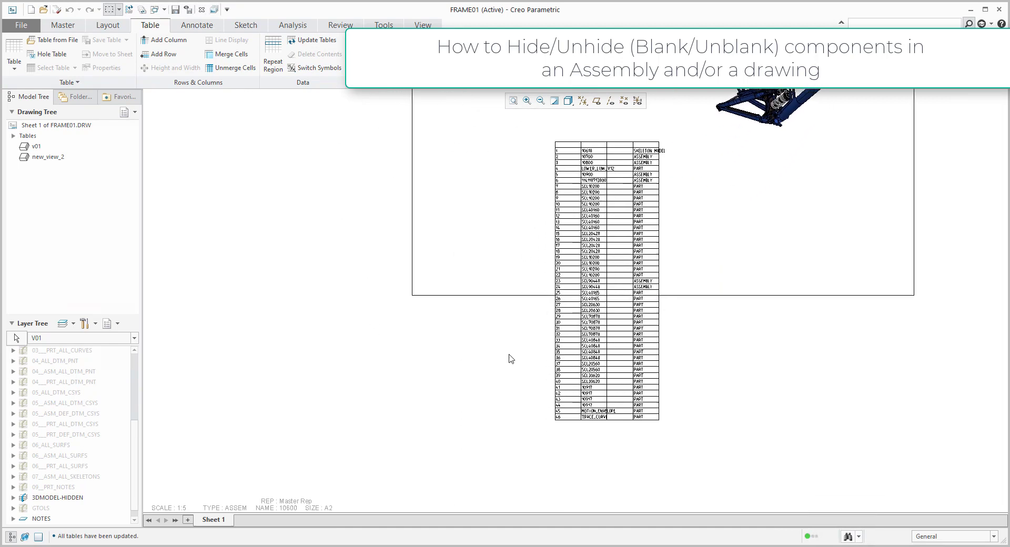
{"action": "middle_click_drag", "start_coordinate": [485, 382], "coordinate": [442, 405]}
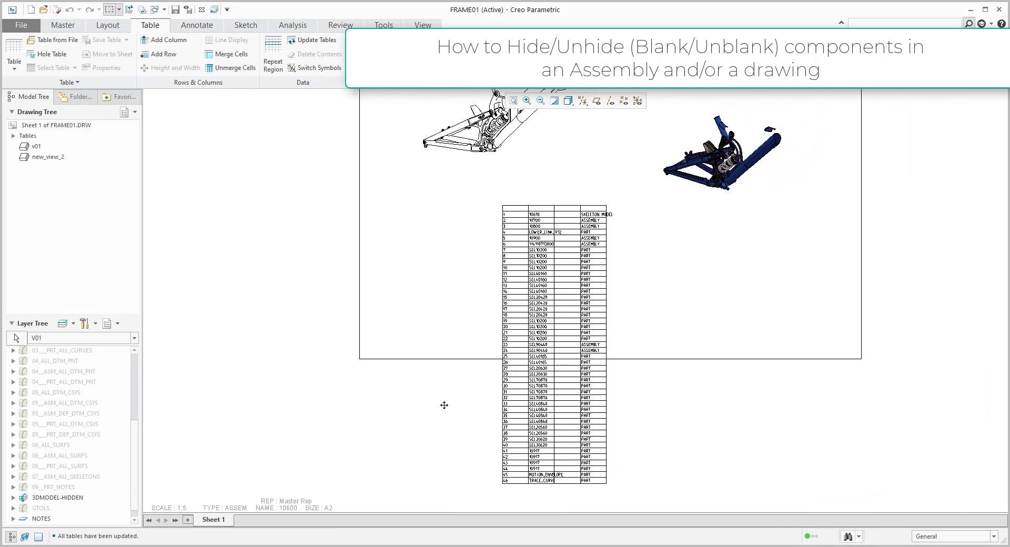
Set the table's repeat region attributes to No Dup/Level, keeping the Flat option
{"action": "left_click", "coordinate": [273, 57]}
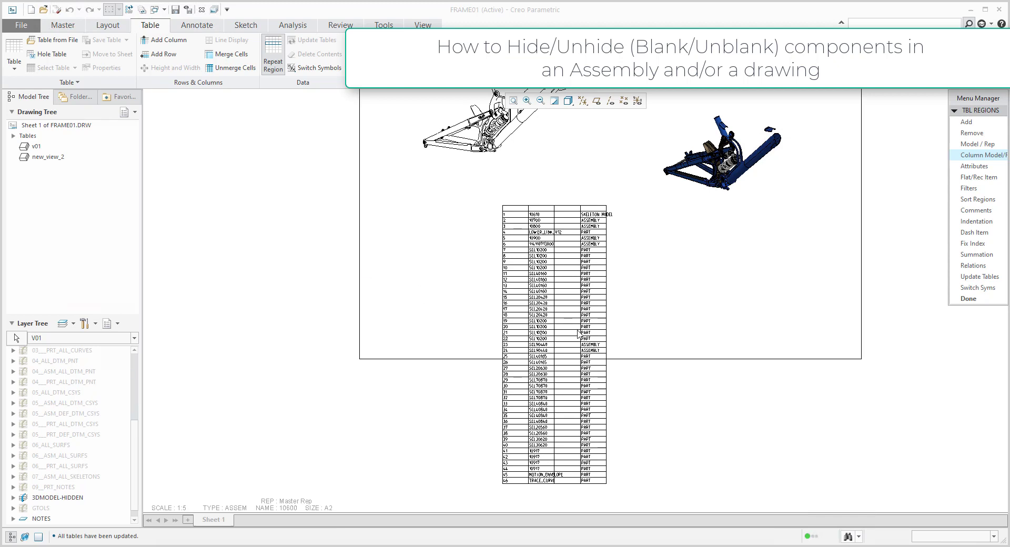
{"action": "left_click", "coordinate": [974, 165]}
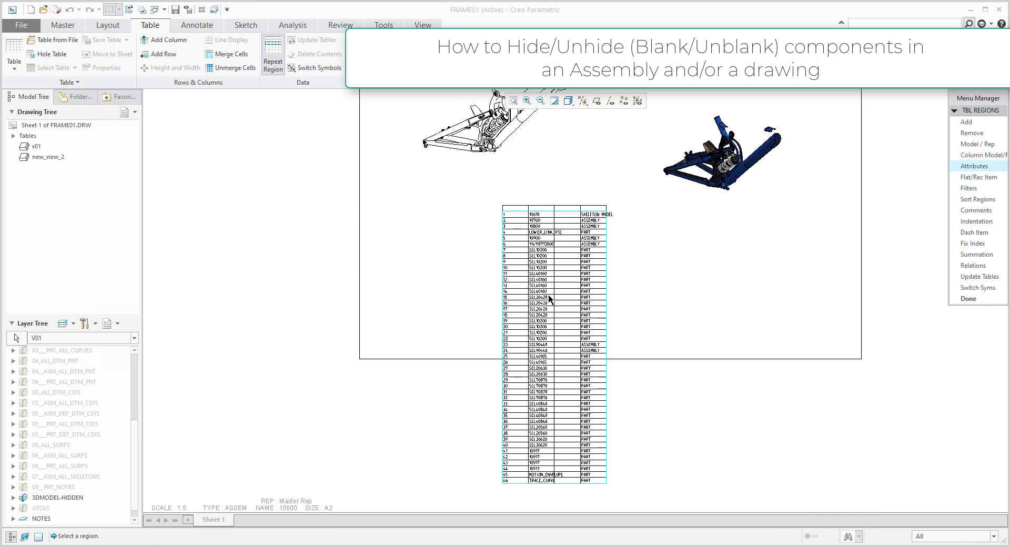
{"action": "left_click", "coordinate": [551, 298]}
{"action": "left_click", "coordinate": [978, 167]}
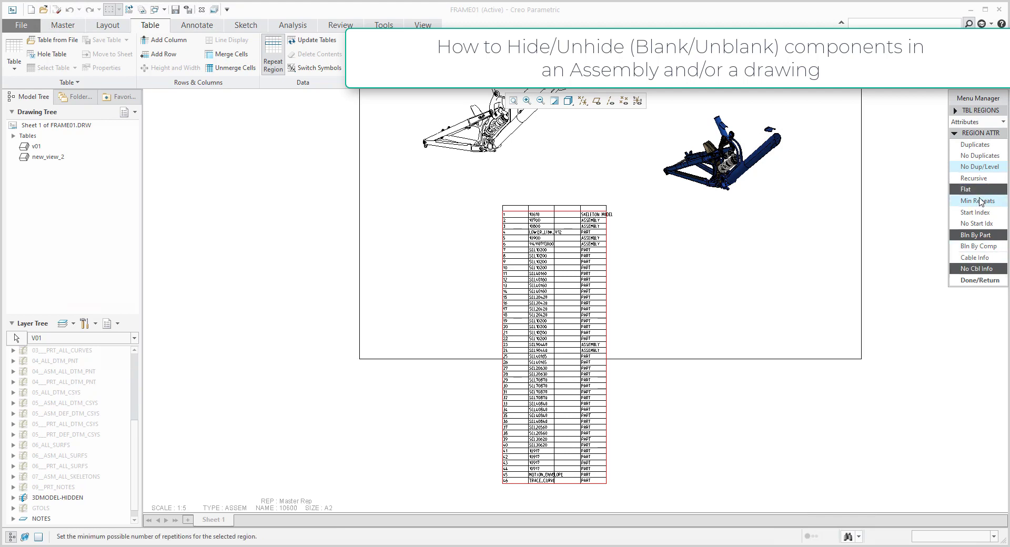
{"action": "left_click", "coordinate": [974, 281]}
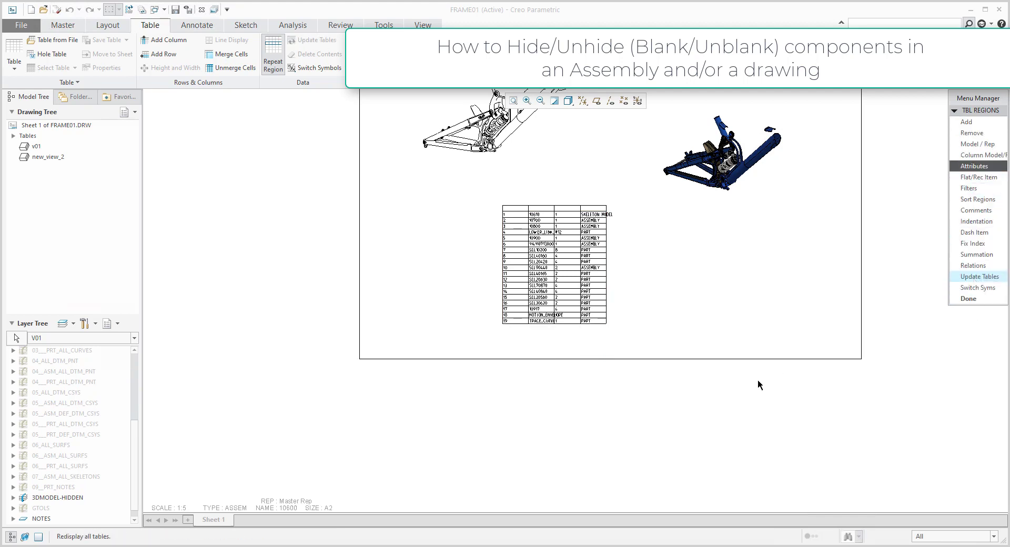
Finish the repeat region settings and display the model tree to compare the assembly's components with the table rows
{"action": "left_click", "coordinate": [968, 298]}
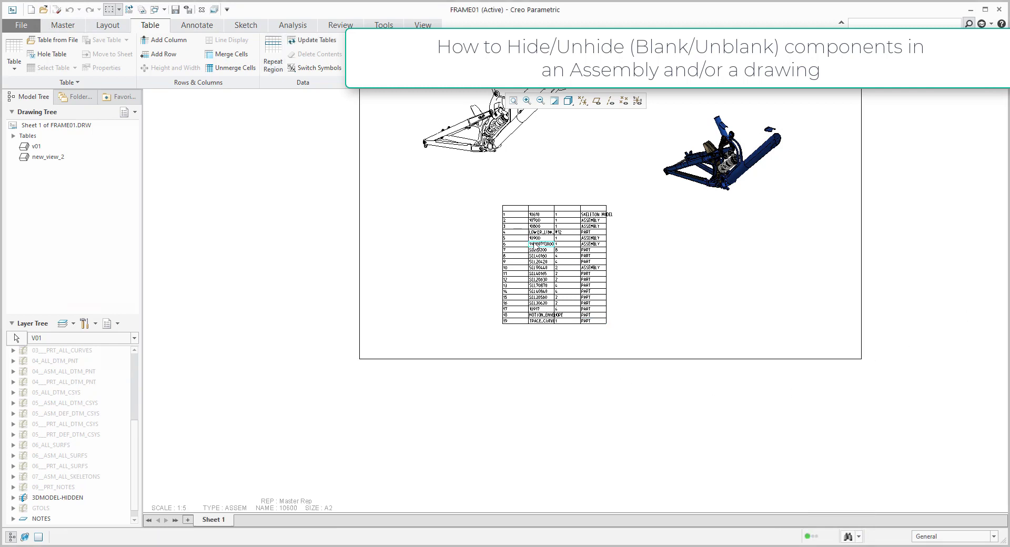
{"action": "scroll", "coordinate": [491, 258], "scroll_direction": "up", "scroll_amount": 3}
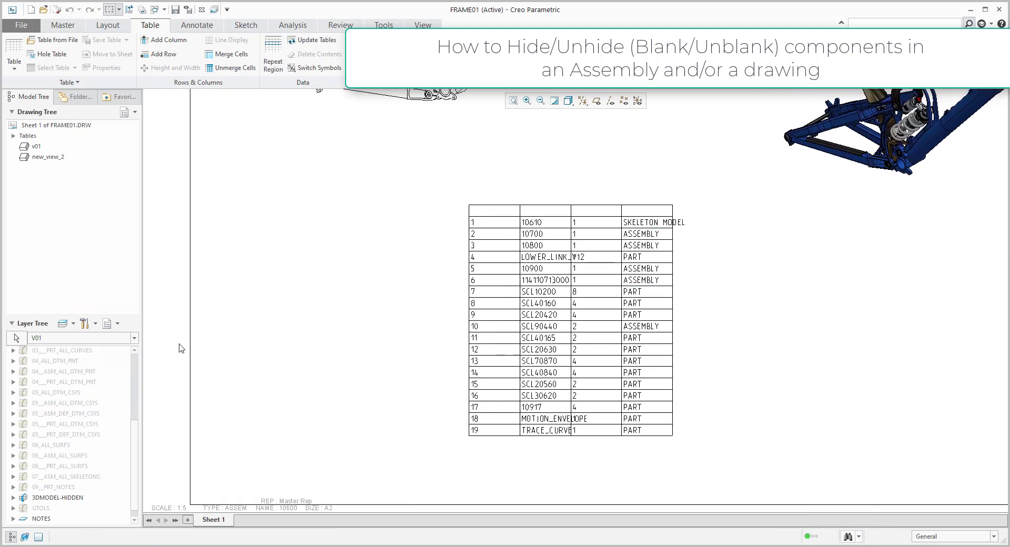
{"action": "left_click", "coordinate": [116, 326]}
{"action": "left_click", "coordinate": [157, 338]}
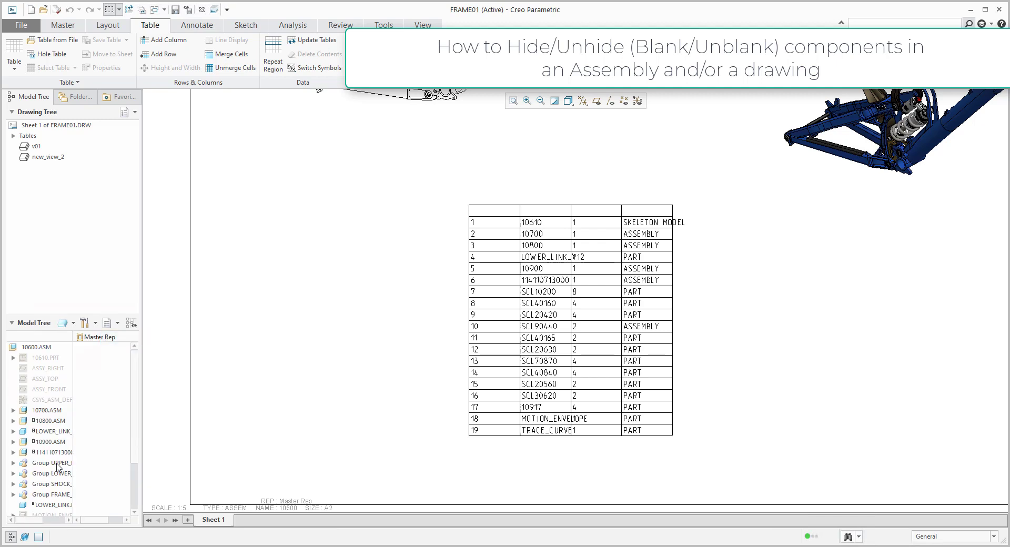
{"action": "scroll", "coordinate": [57, 465], "scroll_direction": "down", "scroll_amount": 3}
{"action": "scroll", "coordinate": [57, 464], "scroll_direction": "up", "scroll_amount": 3}
{"action": "scroll", "coordinate": [303, 394], "scroll_direction": "down", "scroll_amount": 4}
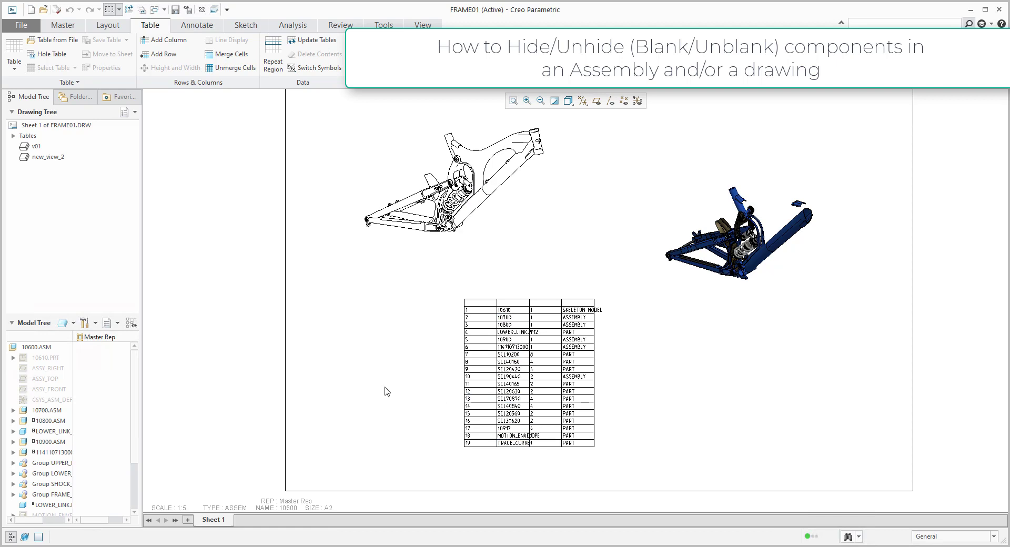
{"action": "middle_click_drag", "start_coordinate": [385, 390], "coordinate": [384, 398]}
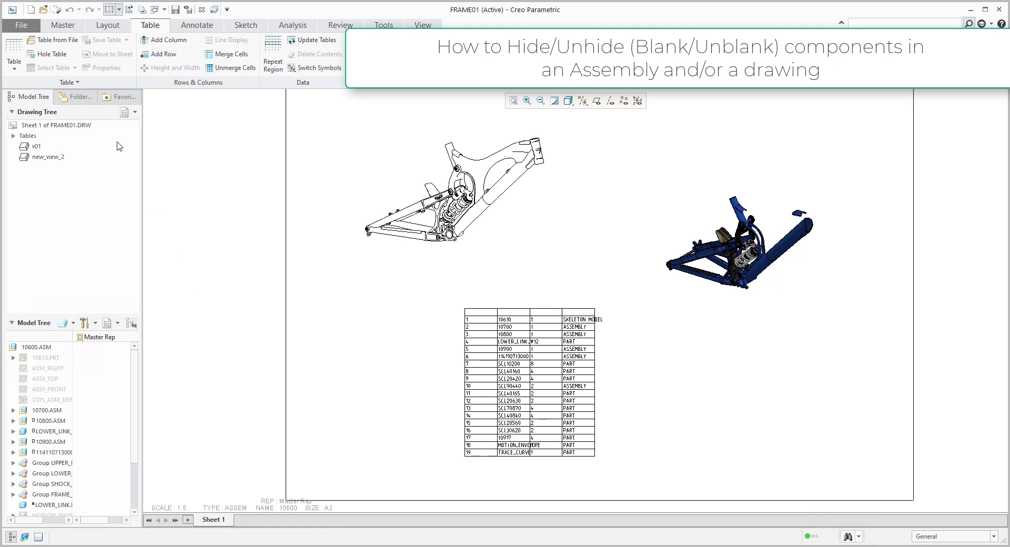
With Component Display, blank the two rear stay tubes and the head tube in the picked view v01, and clear the selection
{"action": "left_click", "coordinate": [155, 122]}
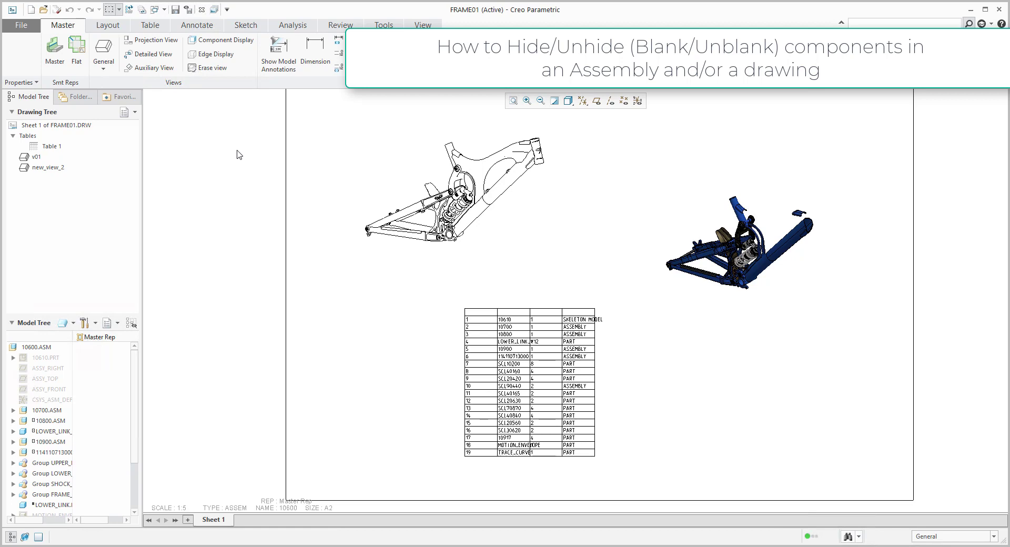
{"action": "left_click", "coordinate": [215, 42]}
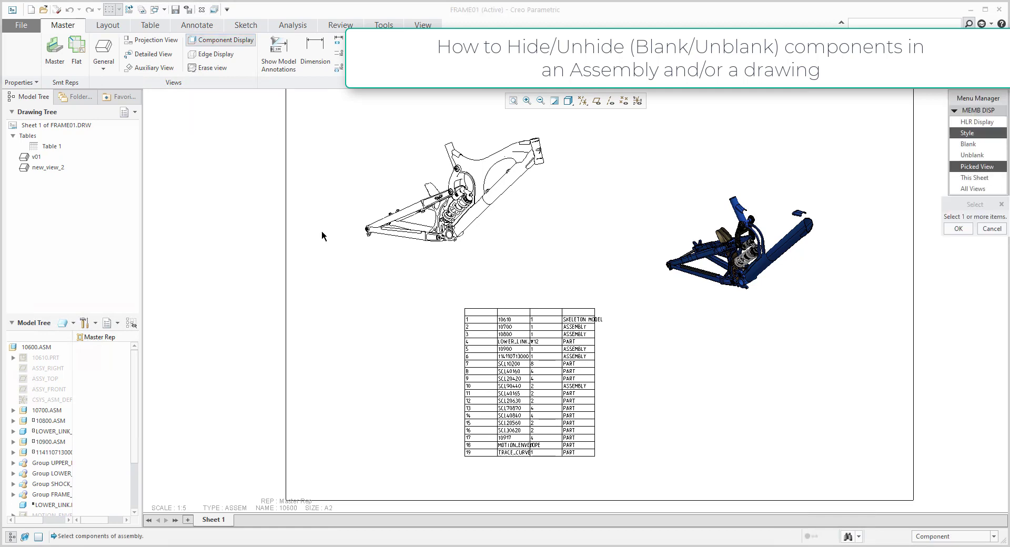
{"action": "left_click", "coordinate": [966, 144]}
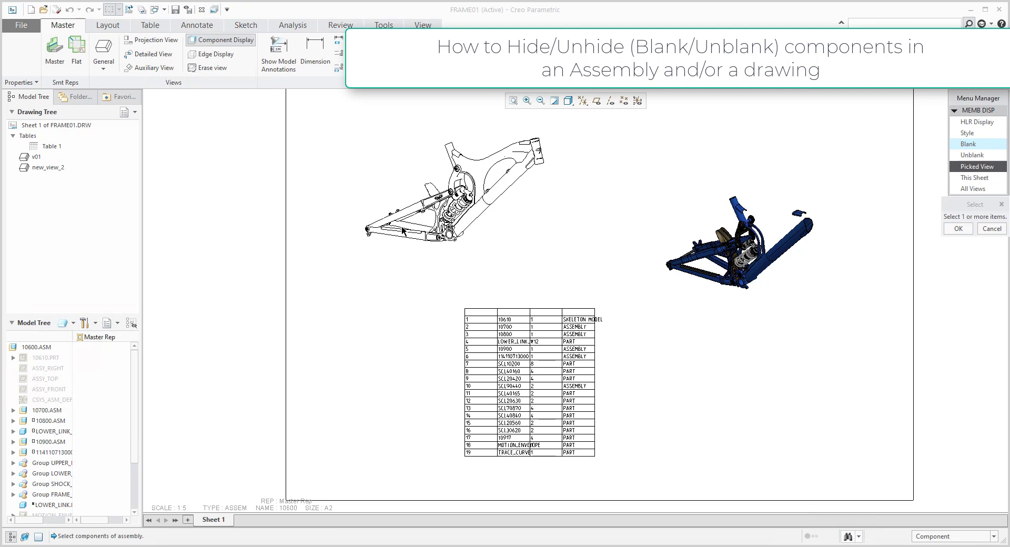
{"action": "left_click", "coordinate": [411, 213]}
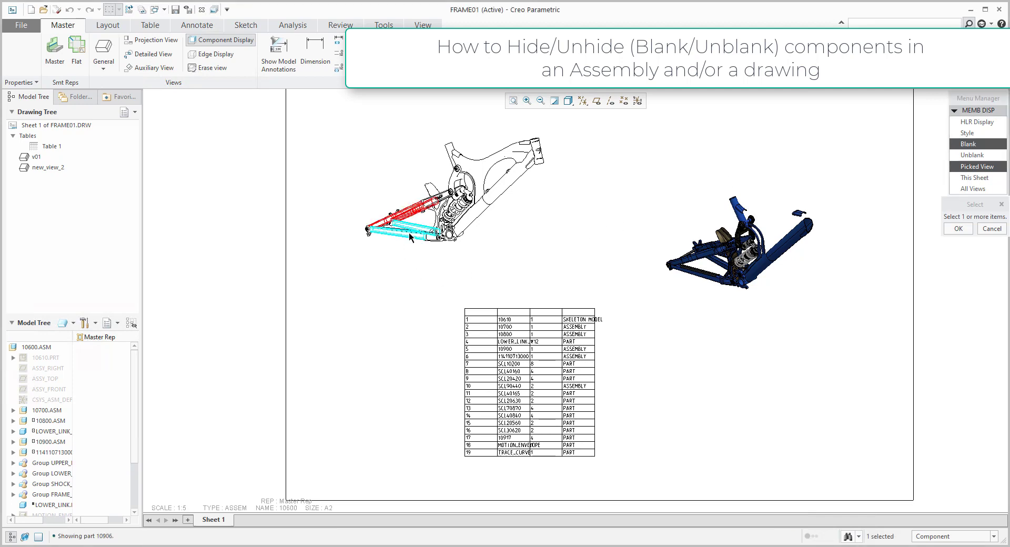
{"action": "left_click", "coordinate": [410, 237]}
{"action": "left_click", "coordinate": [537, 152]}
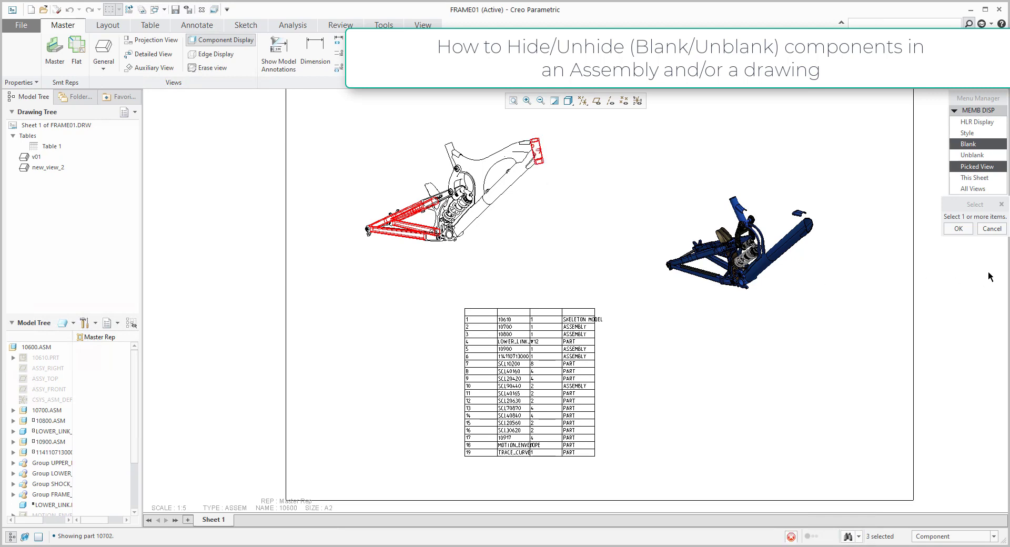
{"action": "left_click", "coordinate": [958, 230]}
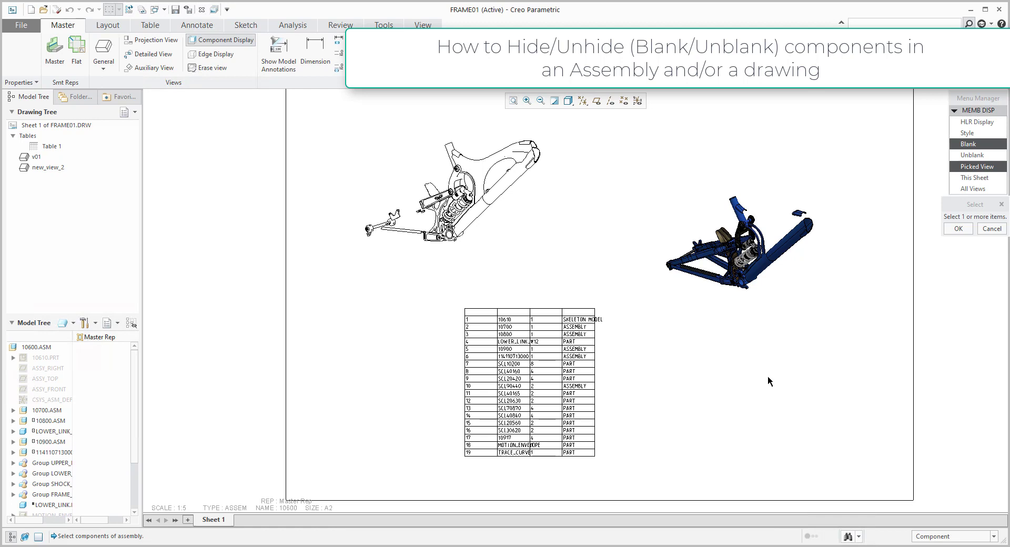
{"action": "middle_click", "coordinate": [768, 379]}
{"action": "middle_click", "coordinate": [780, 380]}
{"action": "left_click", "coordinate": [767, 388]}
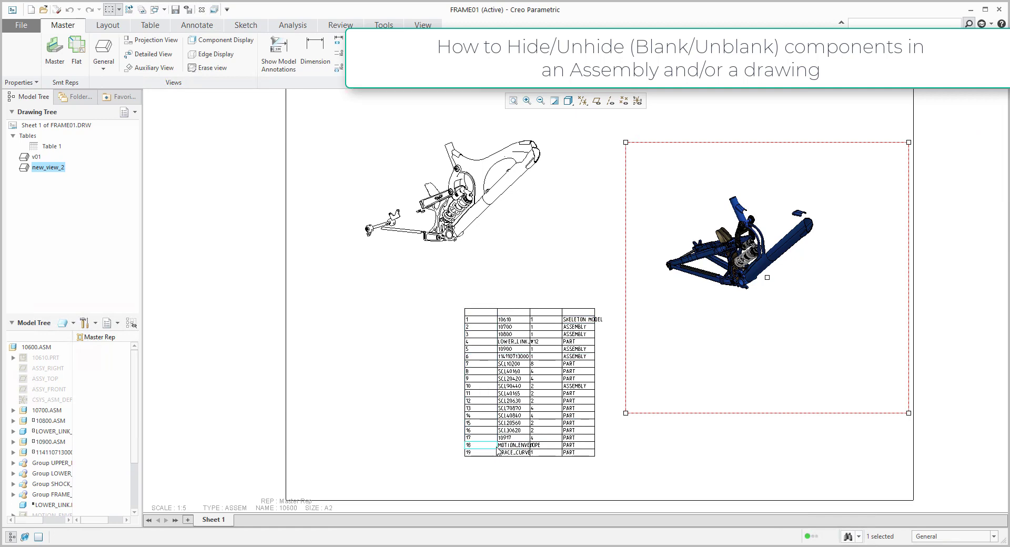
{"action": "left_click", "coordinate": [415, 290]}
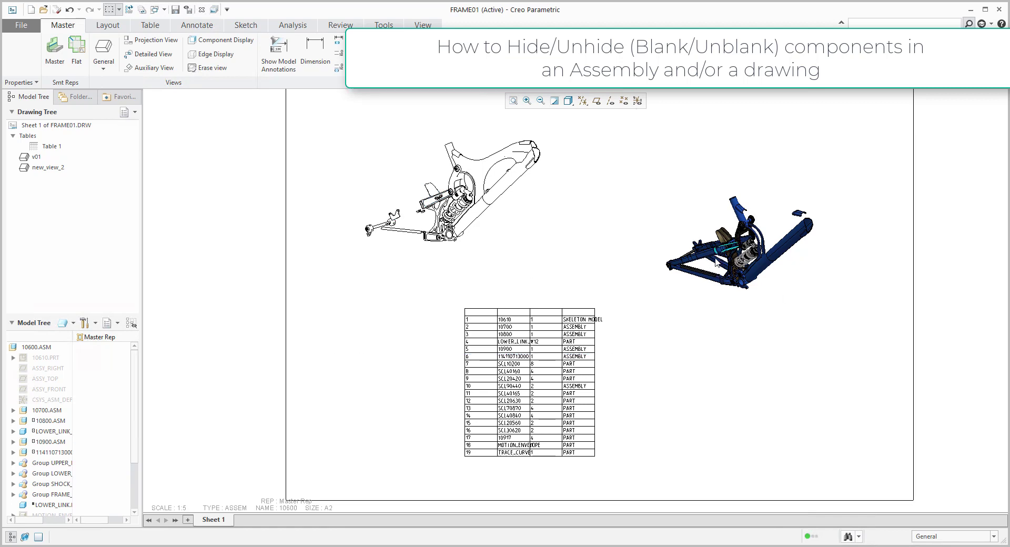
Blank the frame's down tube in the picked shaded view new_view_2 with Component Display
{"action": "left_click", "coordinate": [226, 44]}
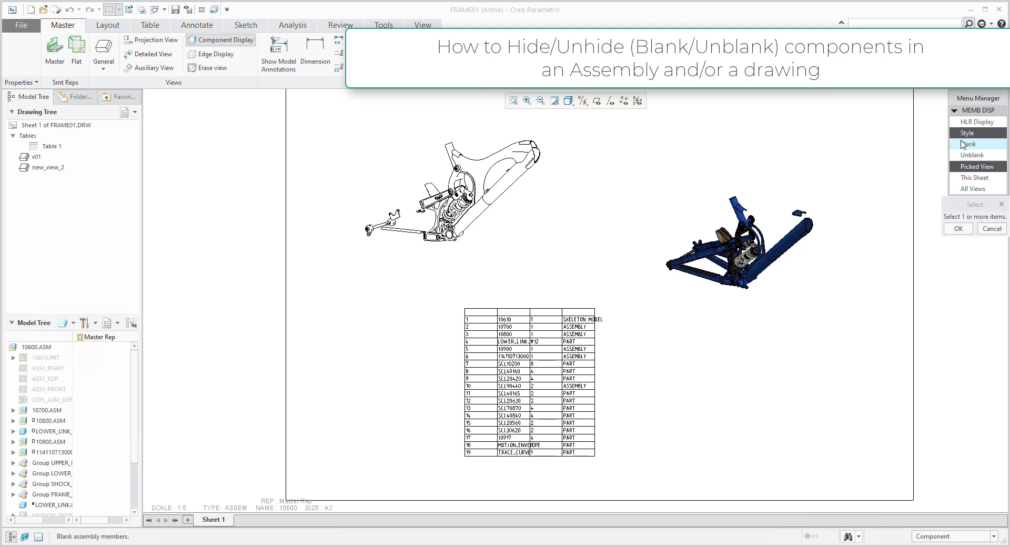
{"action": "left_click", "coordinate": [966, 145]}
{"action": "left_click", "coordinate": [800, 226]}
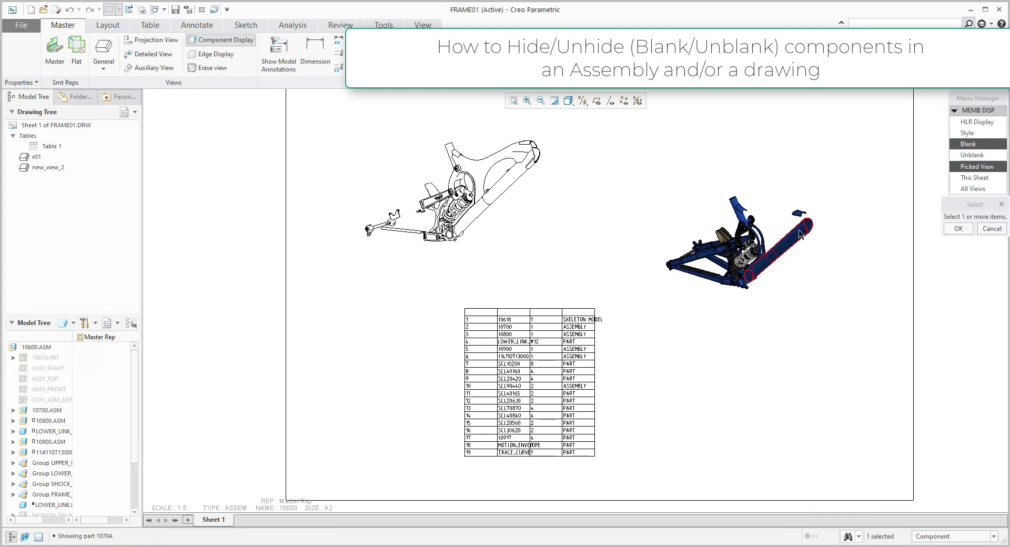
{"action": "left_click", "coordinate": [799, 225]}
{"action": "left_click", "coordinate": [955, 229]}
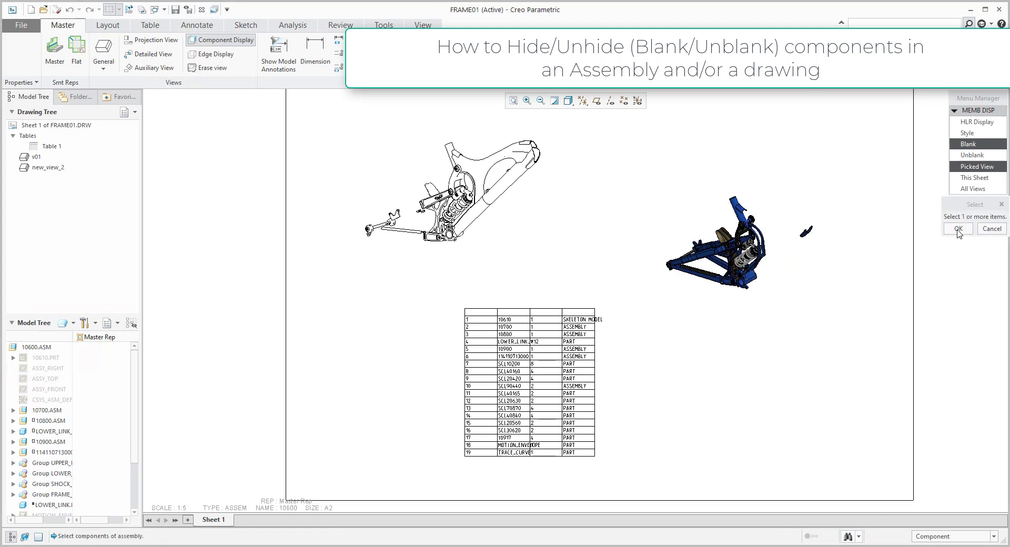
{"action": "left_click", "coordinate": [958, 231]}
{"action": "left_click", "coordinate": [880, 327]}
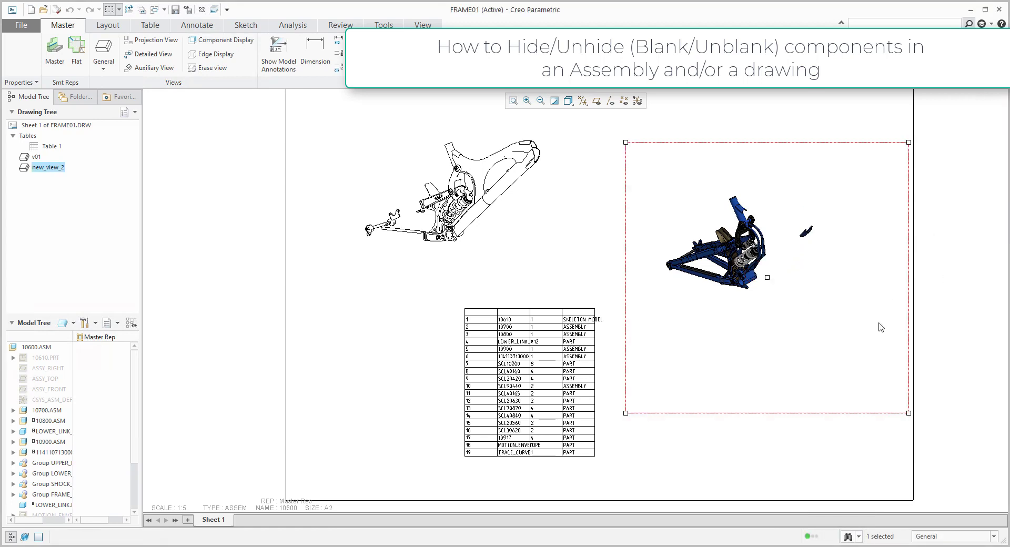
{"action": "left_click", "coordinate": [805, 464]}
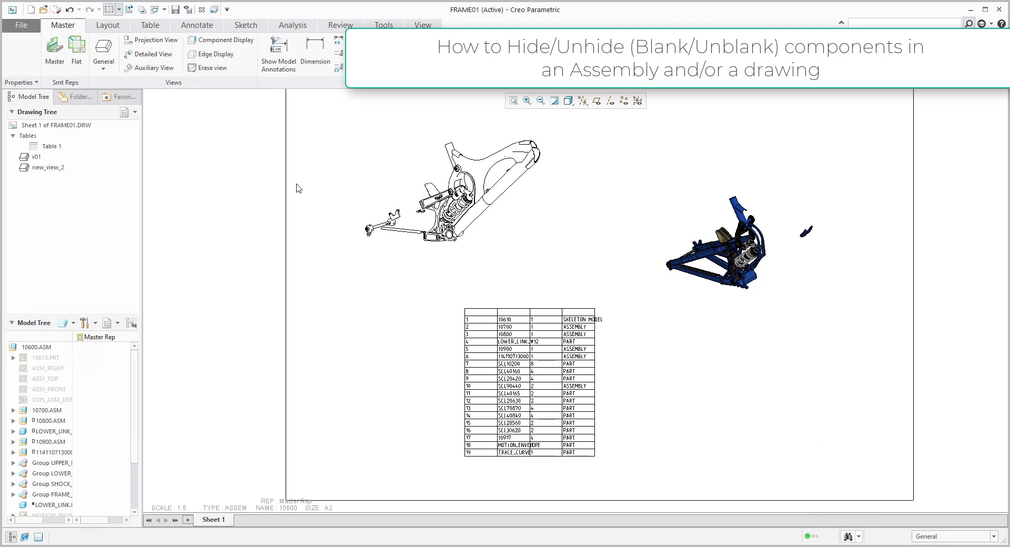
Unblank the down tube in the picked view new_view_2
{"action": "left_click", "coordinate": [235, 46]}
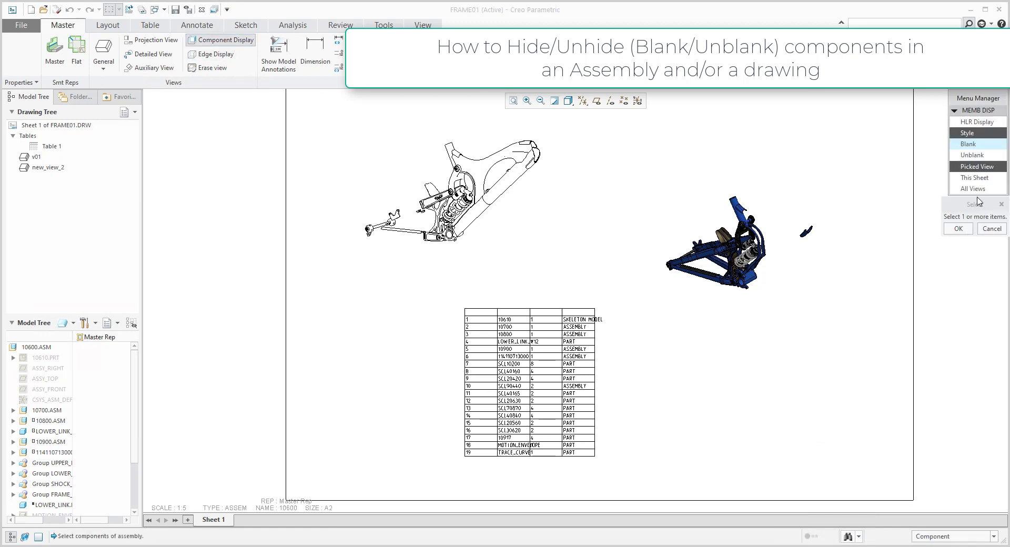
{"action": "left_click", "coordinate": [972, 155]}
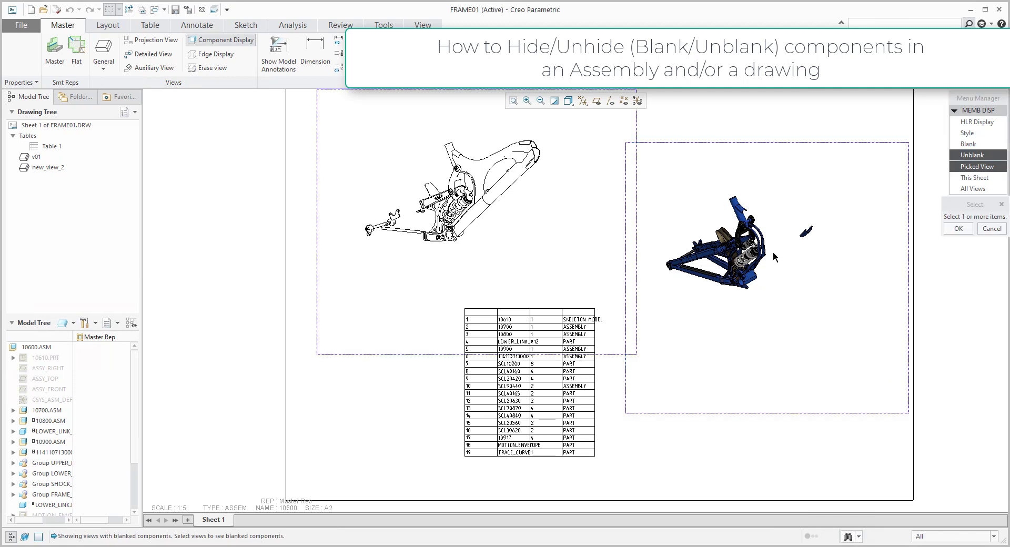
{"action": "left_click", "coordinate": [849, 264]}
{"action": "left_click", "coordinate": [959, 229]}
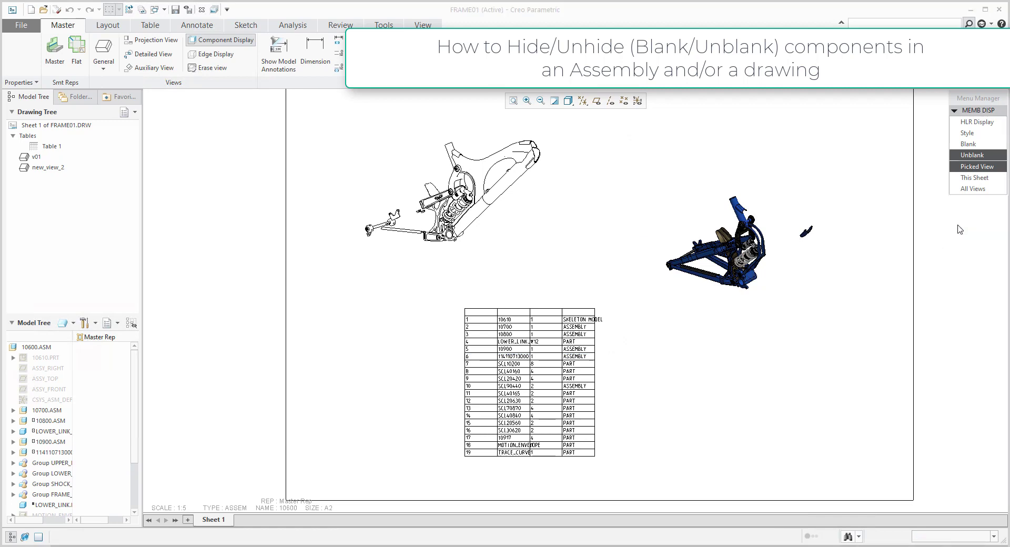
{"action": "left_click", "coordinate": [976, 166]}
{"action": "left_click", "coordinate": [870, 258]}
{"action": "left_click", "coordinate": [958, 229]}
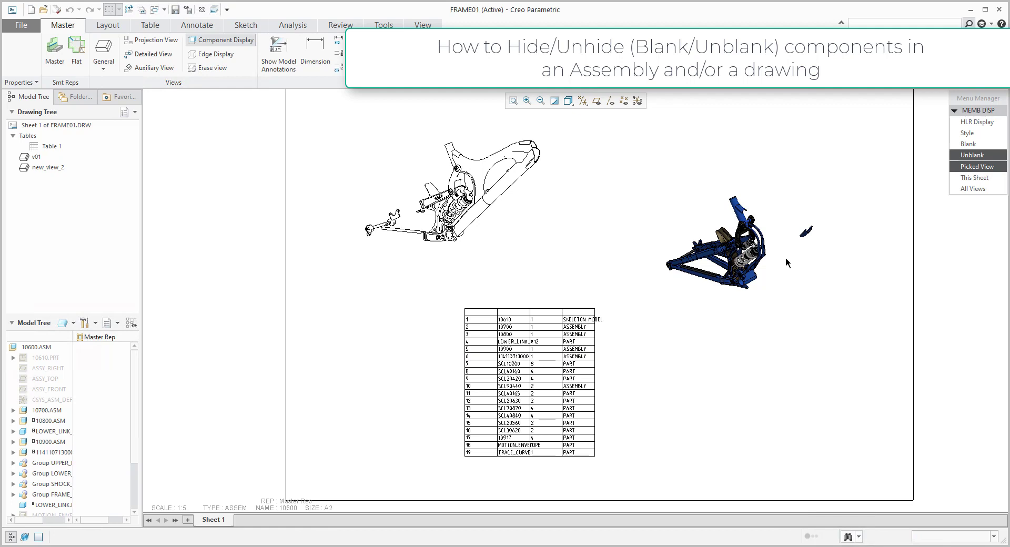
{"action": "left_click", "coordinate": [973, 165]}
{"action": "left_click", "coordinate": [837, 303]}
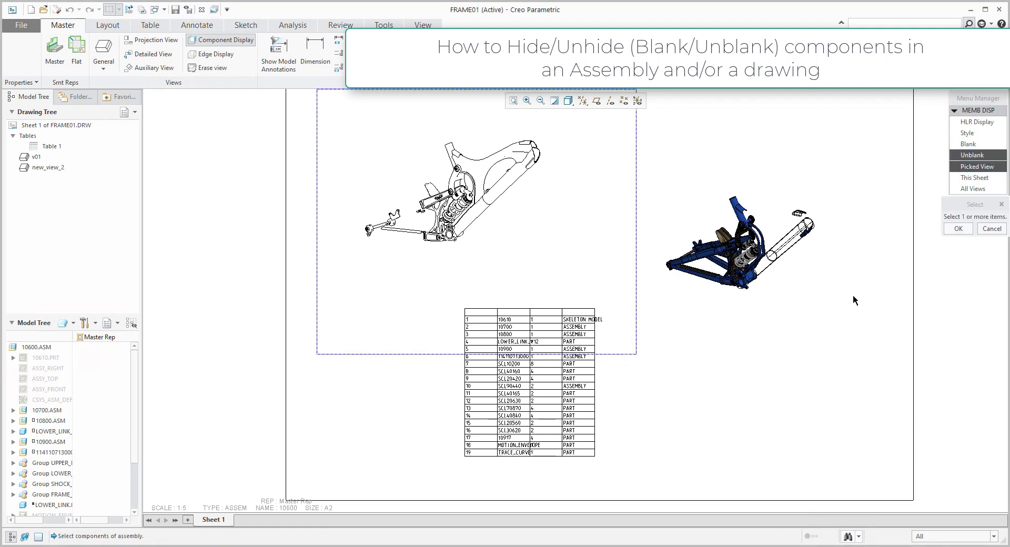
{"action": "left_click", "coordinate": [777, 257]}
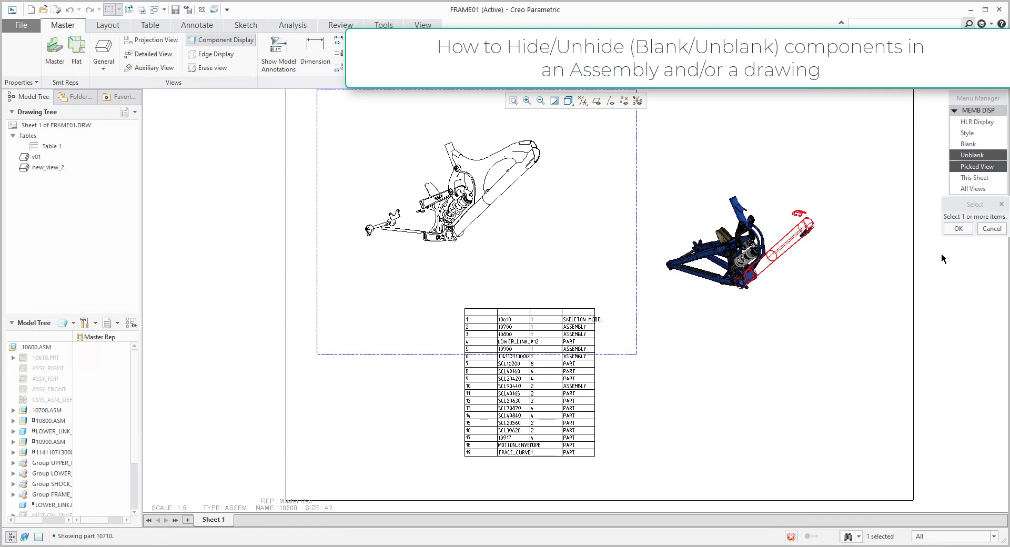
{"action": "left_click", "coordinate": [967, 227]}
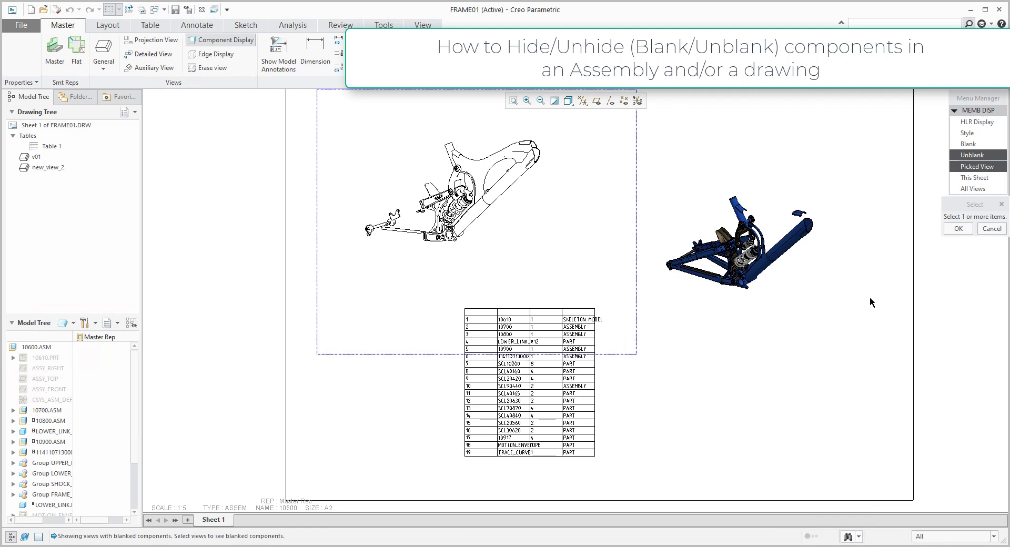
Unblank only the head tube in view v01, finish Component Display and clear the selection
{"action": "left_click", "coordinate": [972, 155]}
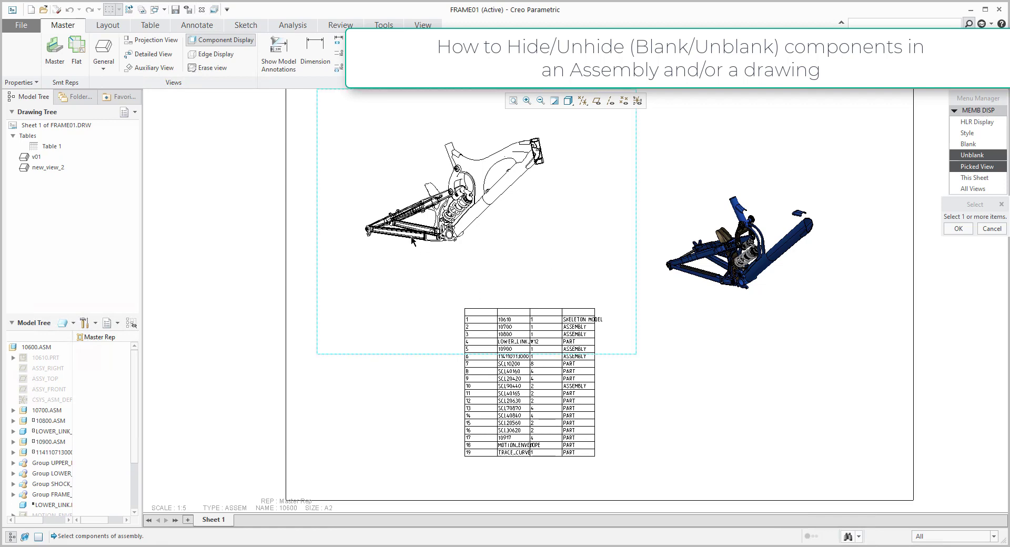
{"action": "left_click", "coordinate": [540, 157]}
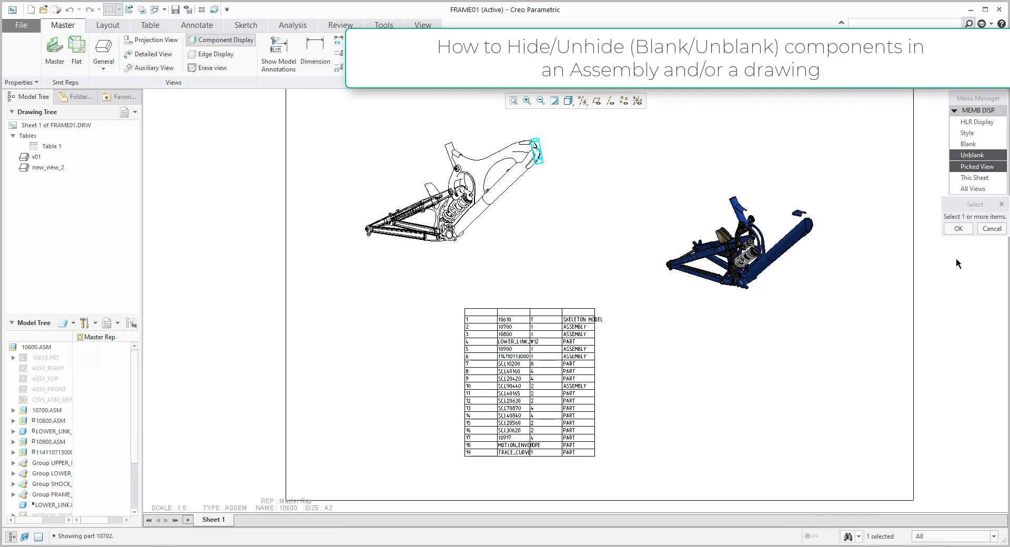
{"action": "left_click", "coordinate": [958, 230]}
{"action": "middle_click", "coordinate": [906, 272]}
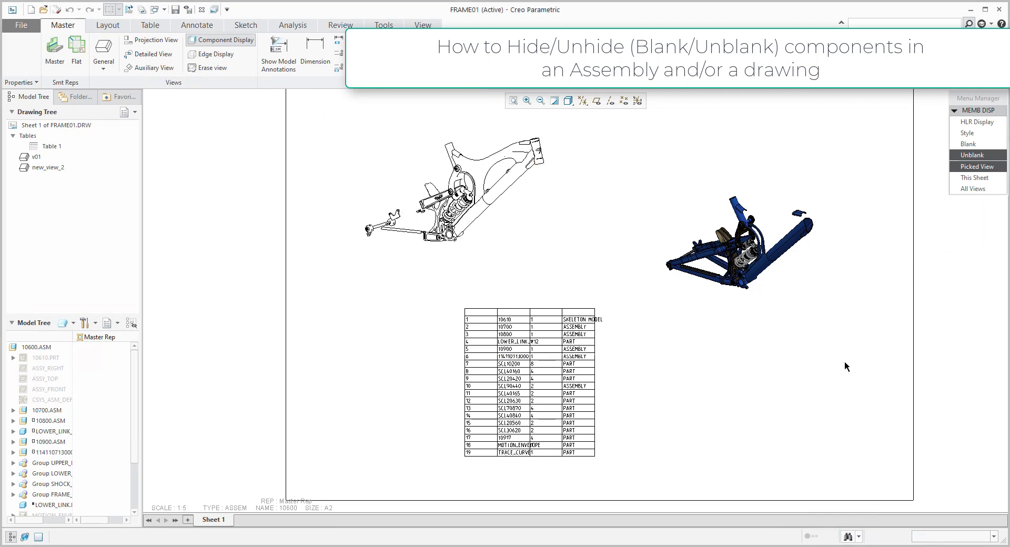
{"action": "middle_click", "coordinate": [767, 392]}
{"action": "left_click", "coordinate": [789, 408]}
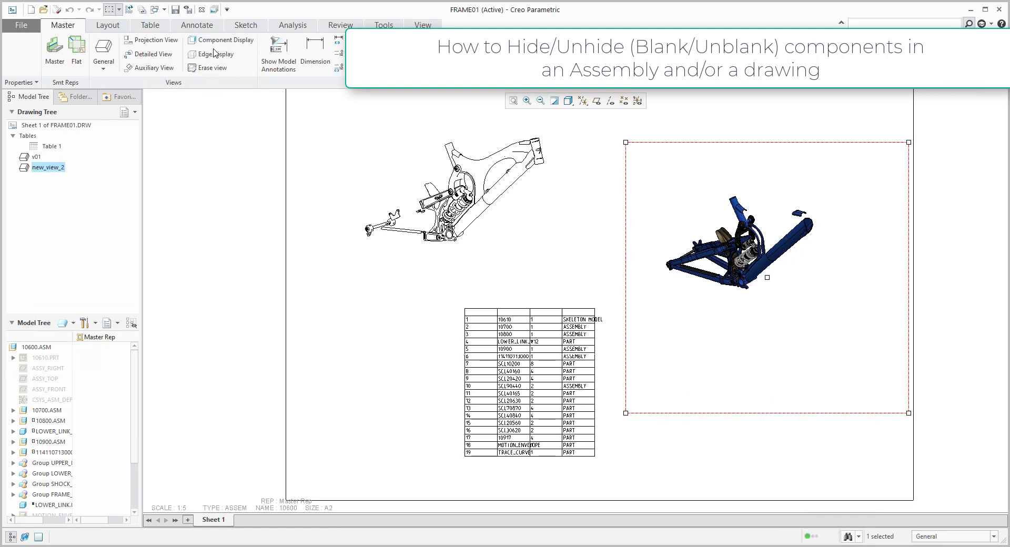
{"action": "left_click", "coordinate": [293, 335]}
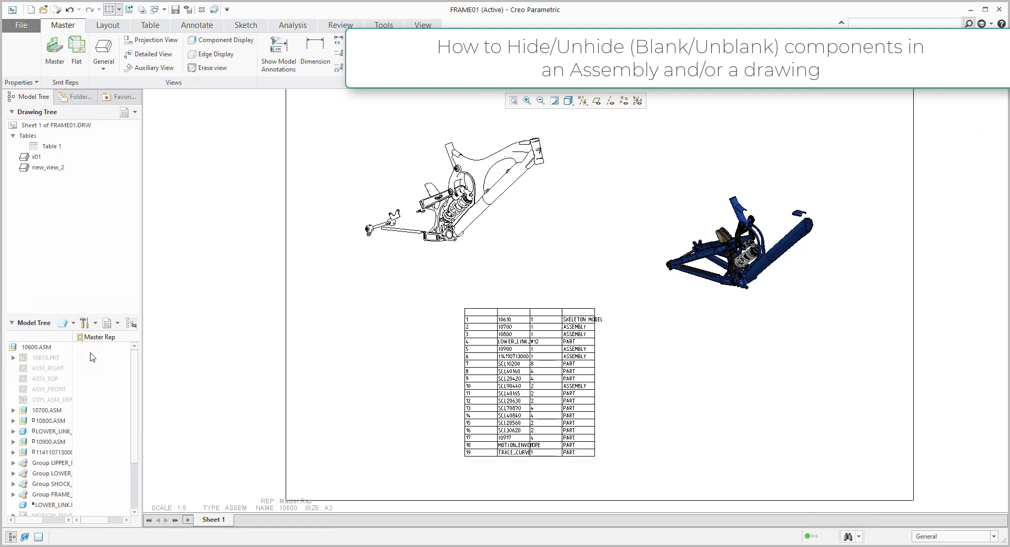
Open the assembly 10600.ASM from the drawing's model tree and display its layer tree
{"action": "left_click", "coordinate": [35, 348]}
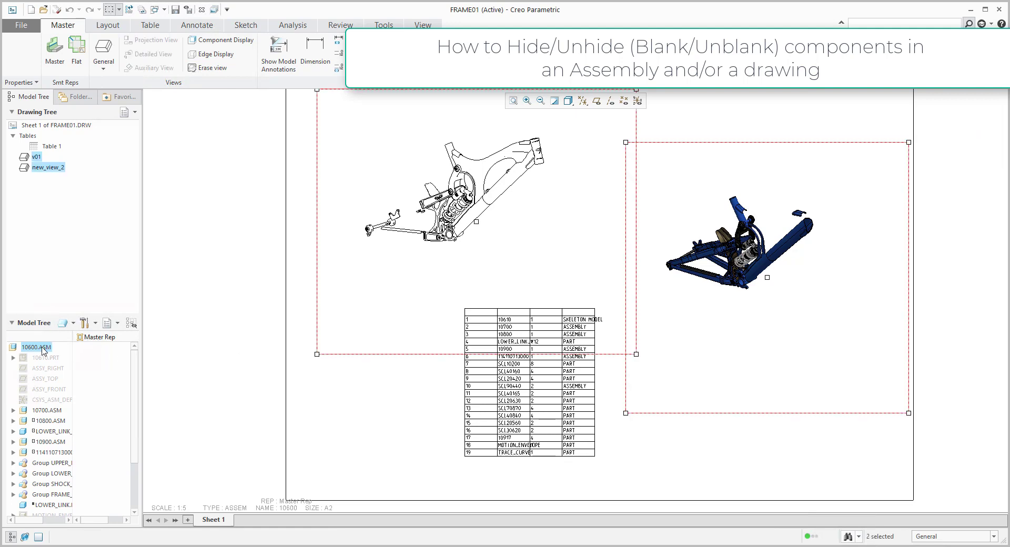
{"action": "left_click", "coordinate": [58, 354]}
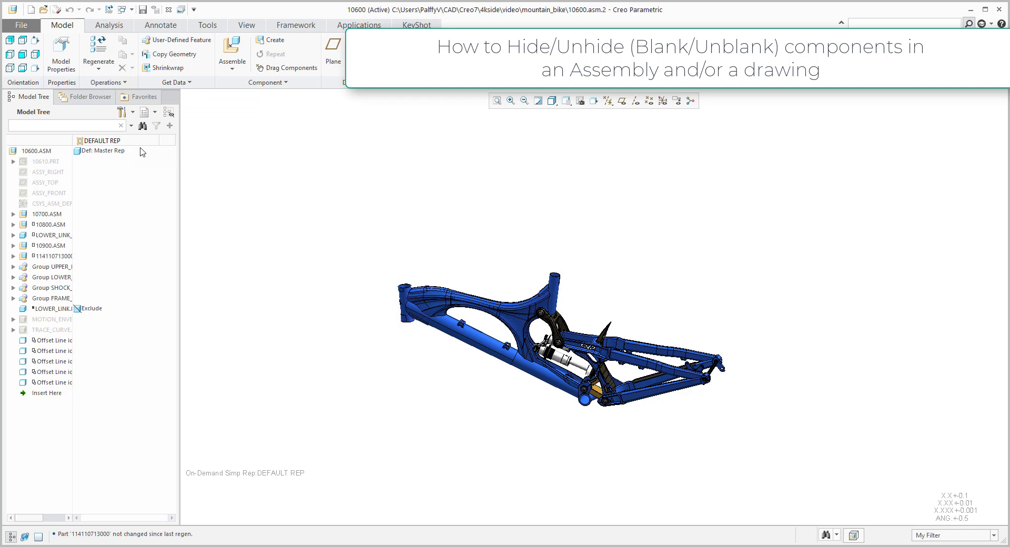
{"action": "left_click", "coordinate": [148, 113]}
{"action": "left_click", "coordinate": [160, 127]}
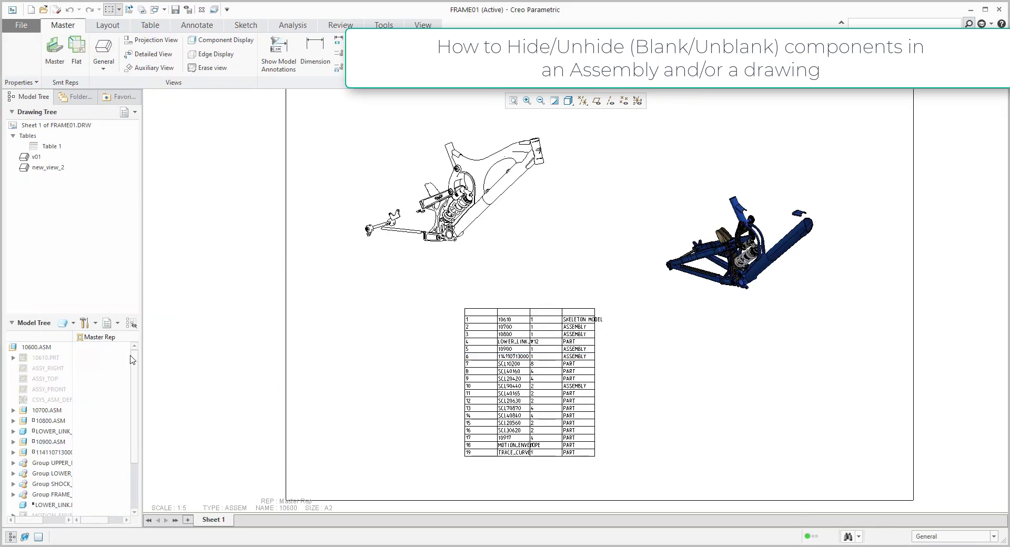
Back in the FRAME01 drawing, display the layer tree in place of the model tree
{"action": "left_click", "coordinate": [108, 323]}
{"action": "left_click", "coordinate": [129, 335]}
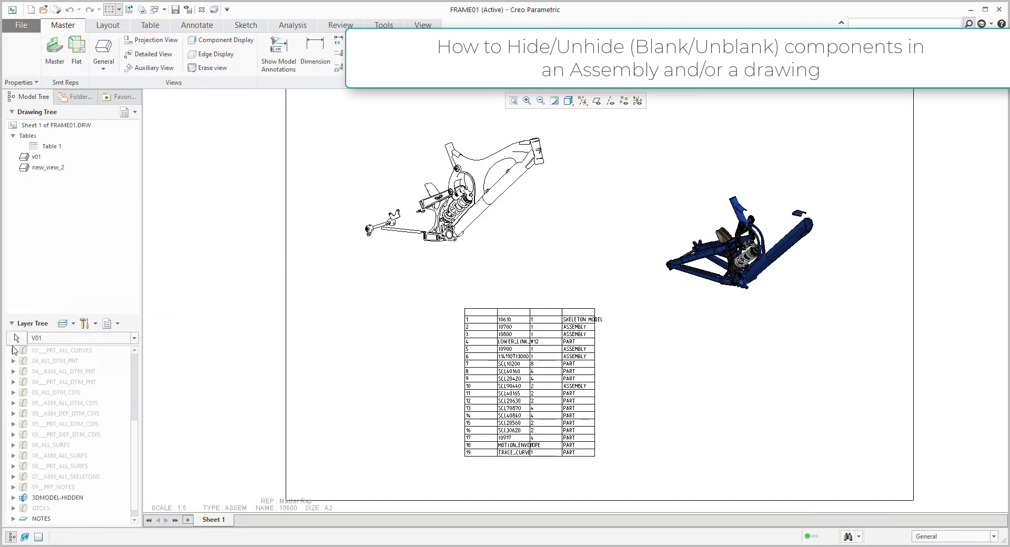